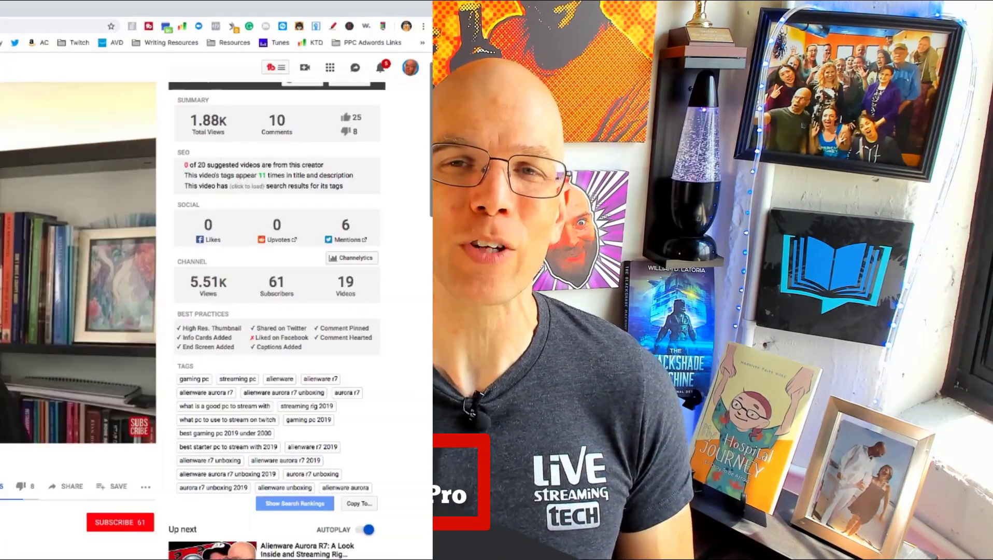
- Subscribe to the channel of the playing video and turn on its notifications
left_click(207, 523)
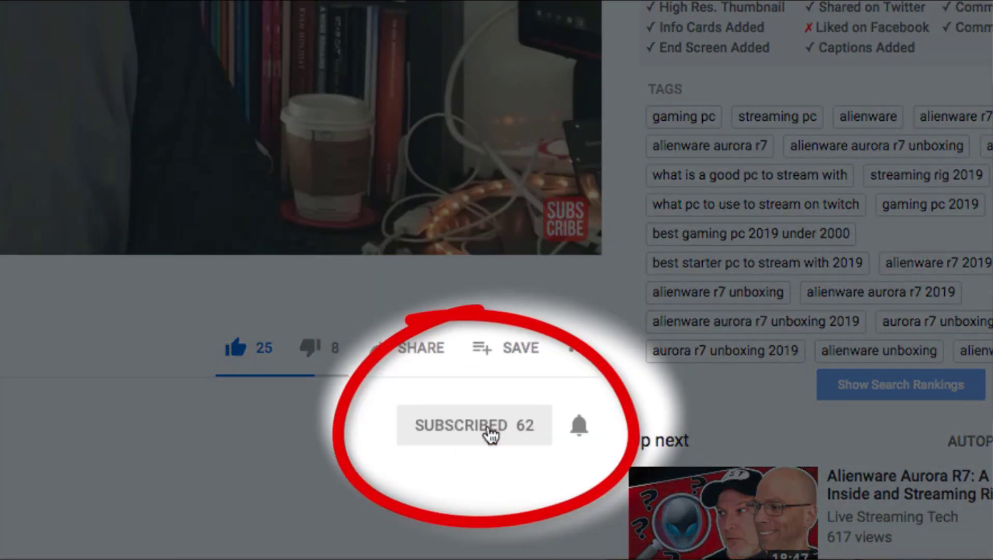
left_click(581, 426)
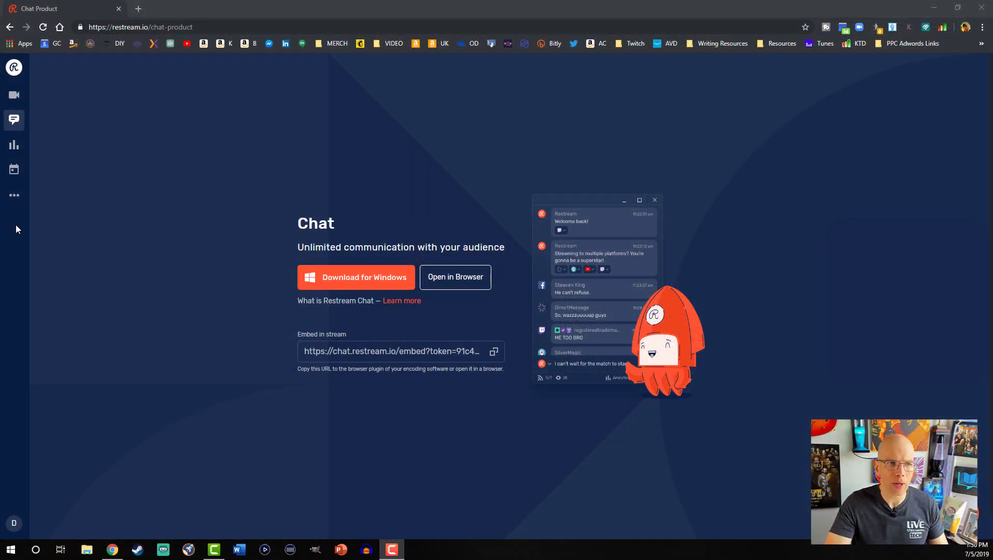
- Download the Windows version of Restream Chat from its Chat page into the Overlay folder and run the setup file
left_click(14, 67)
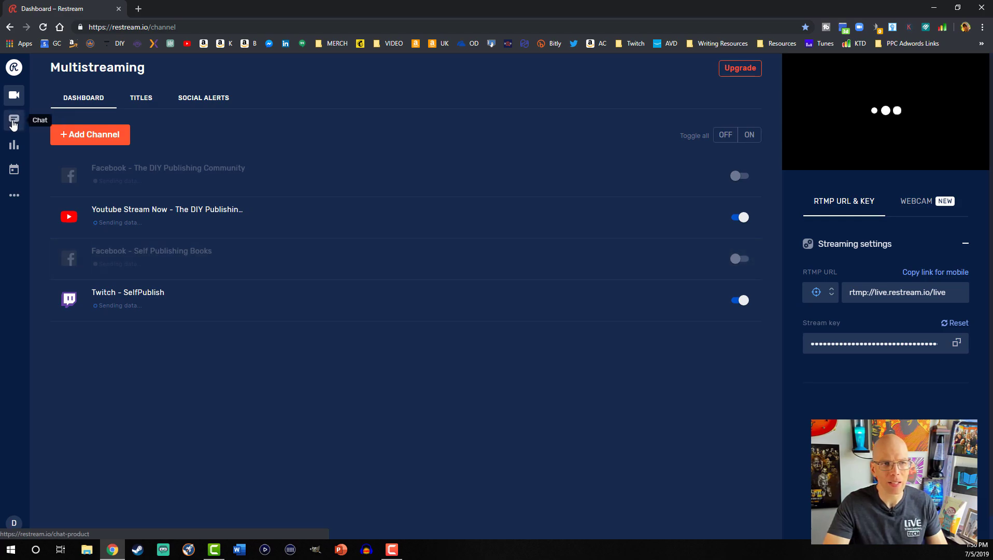
left_click(14, 120)
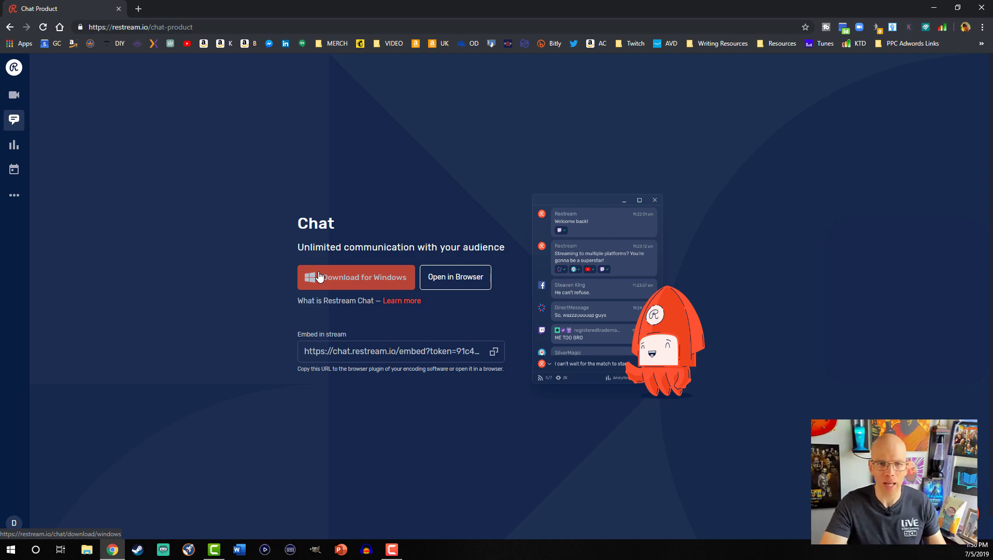
left_click(320, 277)
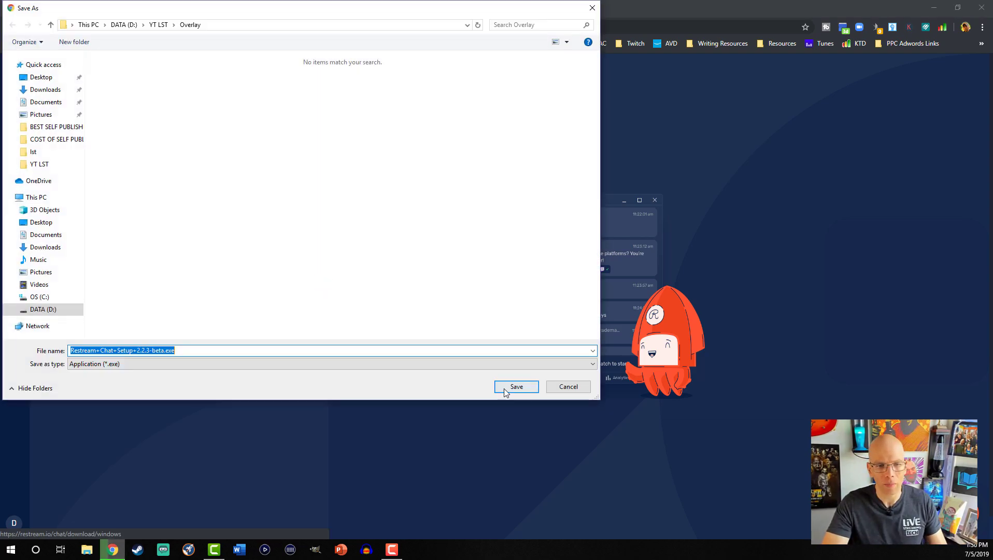
left_click(503, 388)
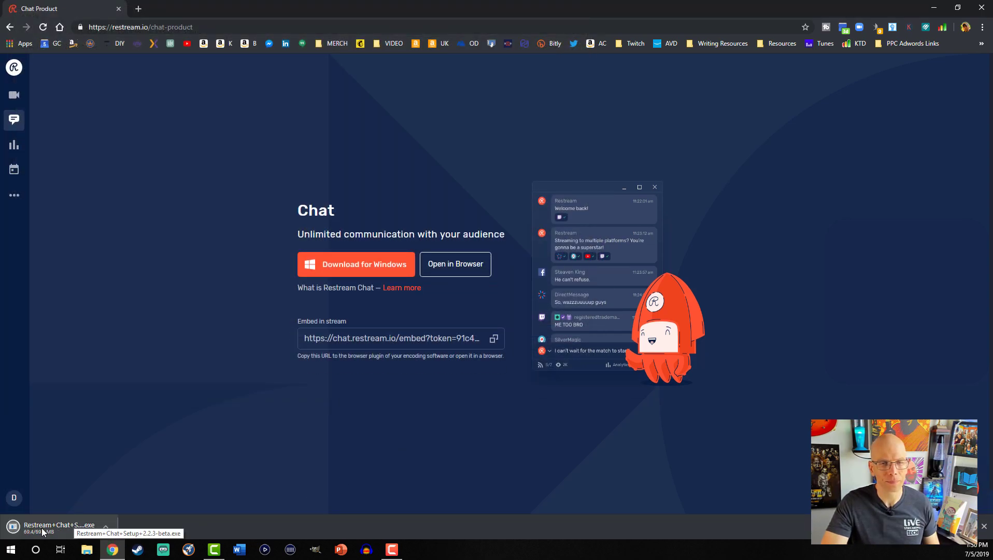
left_click(40, 527)
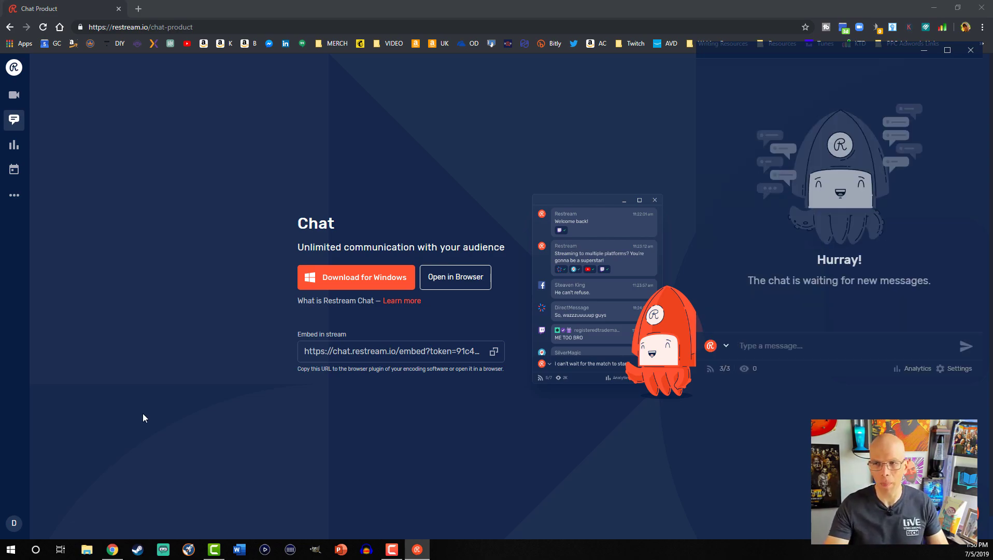
- Reposition the chat window, minimize the browser behind it, and enlarge the chat window in height and width
left_click_drag(823, 60, 416, 41)
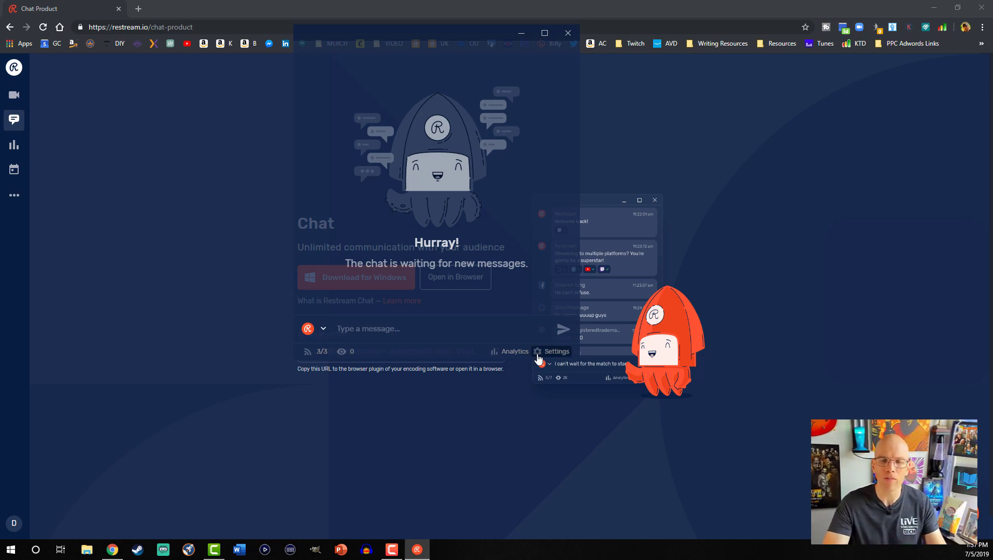
left_click(934, 7)
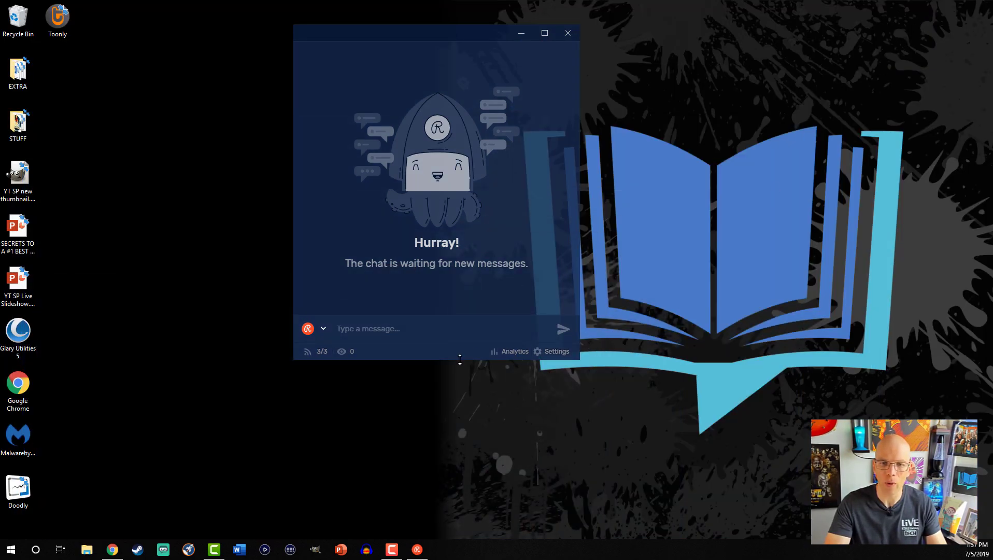
left_click_drag(459, 360, 447, 485)
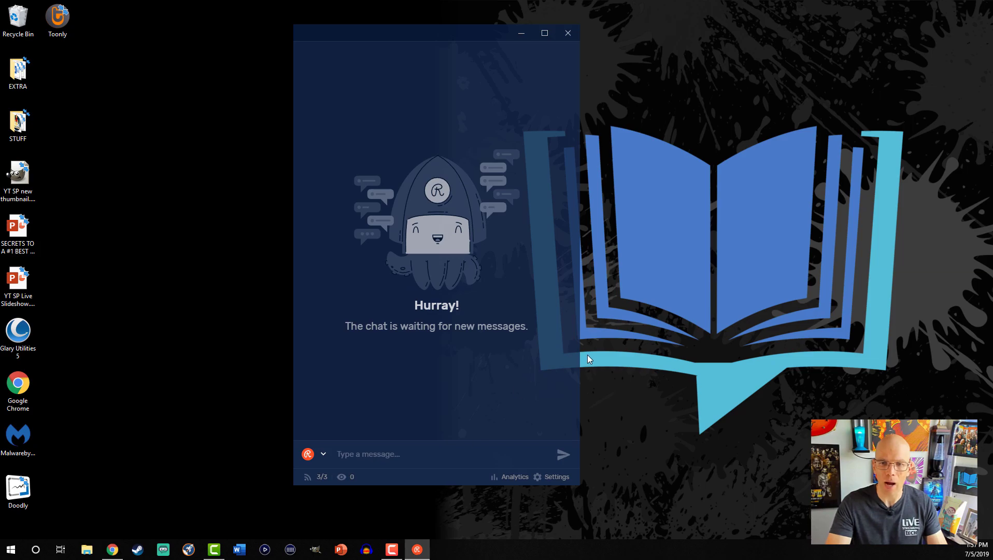
left_click_drag(580, 357, 708, 363)
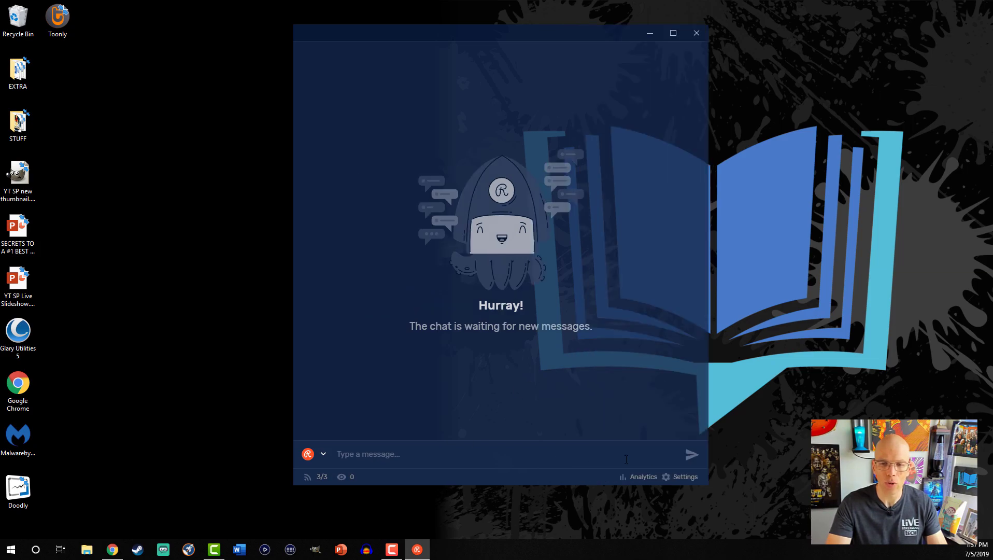
- Open the chat's Appearance settings and arrange the settings and chat windows side by side
left_click(675, 480)
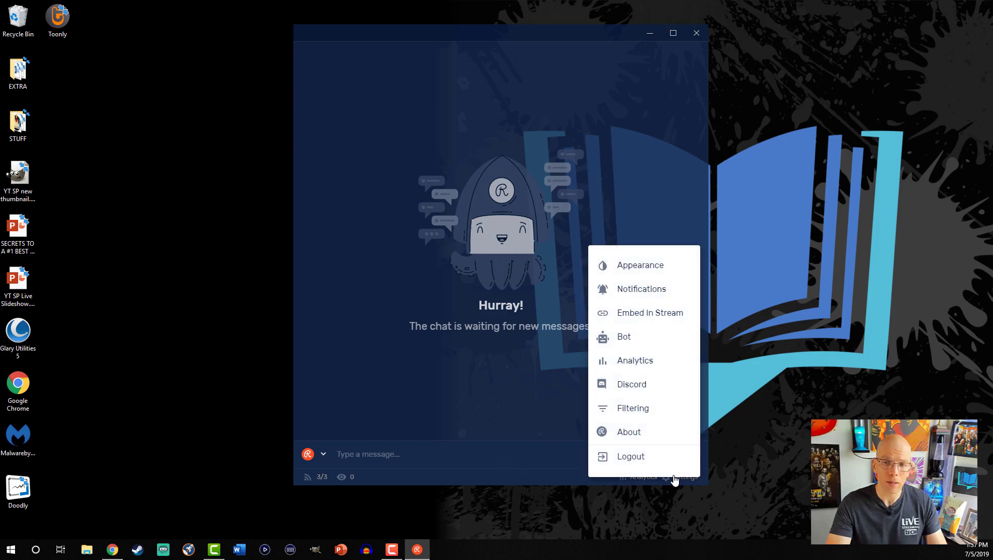
left_click(626, 276)
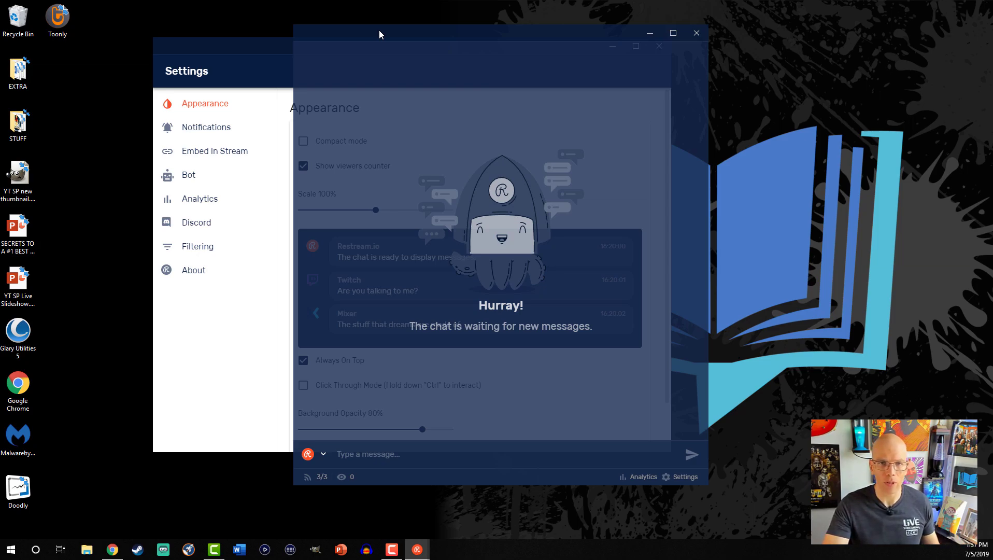
left_click_drag(379, 30, 684, 52)
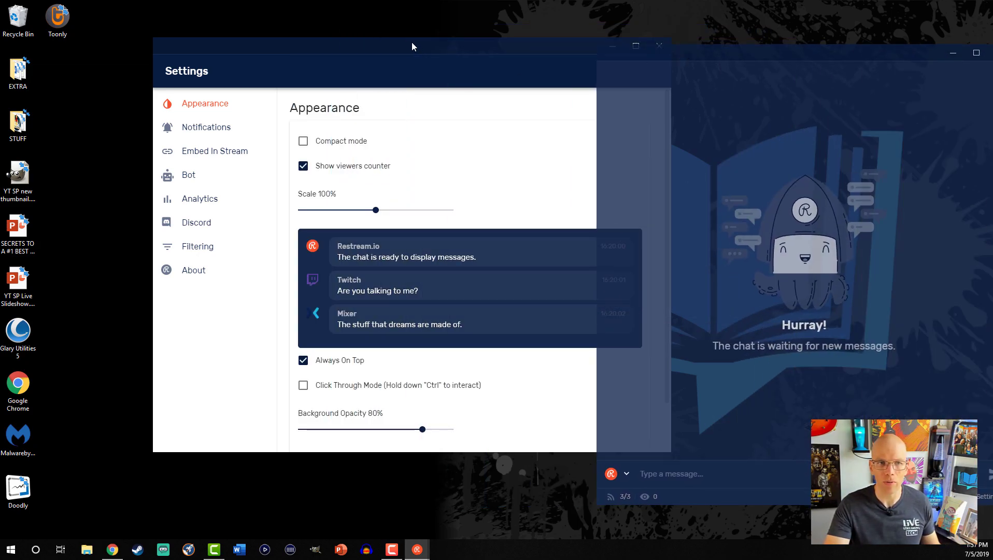
left_click_drag(405, 46, 298, 49)
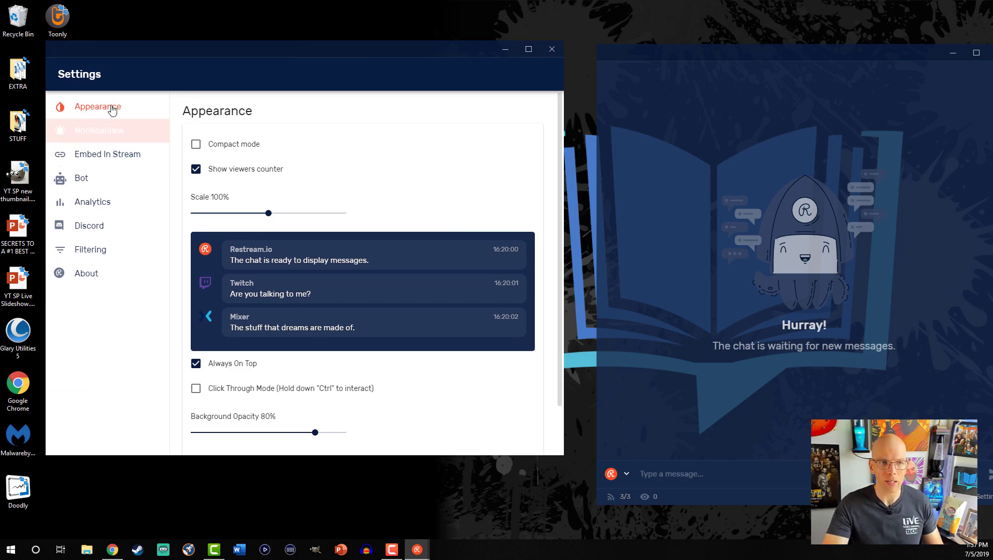
left_click(127, 234)
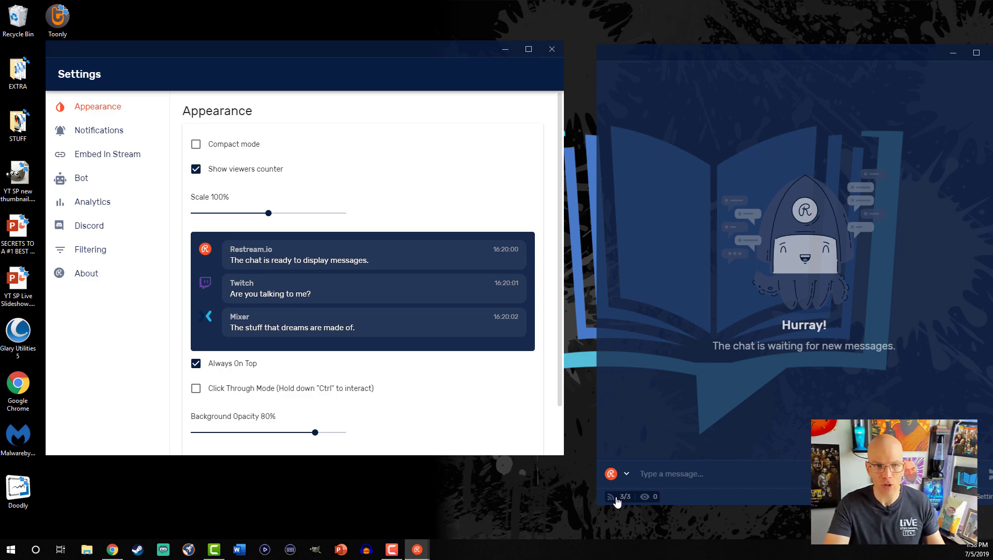
- Increase the chat scale to 150%
scroll(295, 348, "down", 1)
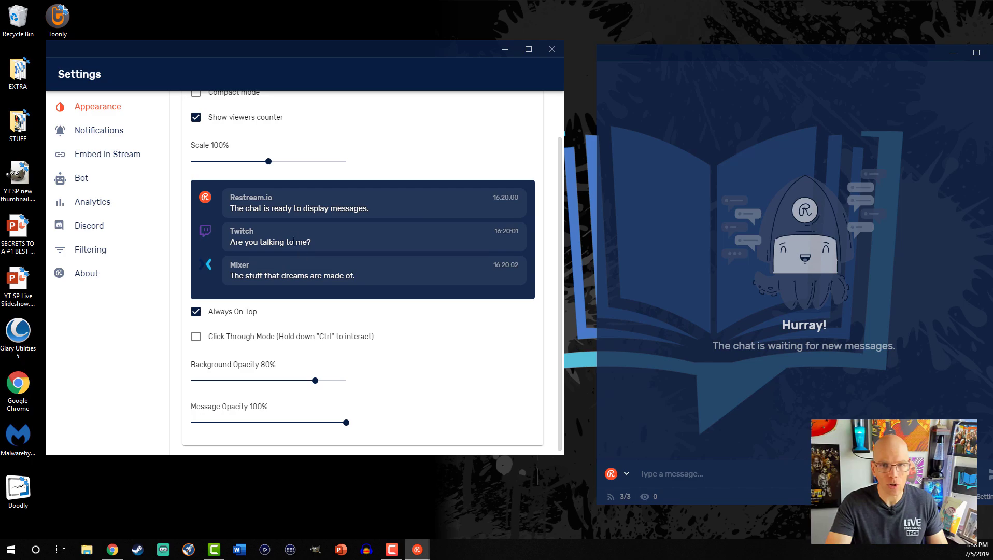
left_click_drag(269, 161, 327, 165)
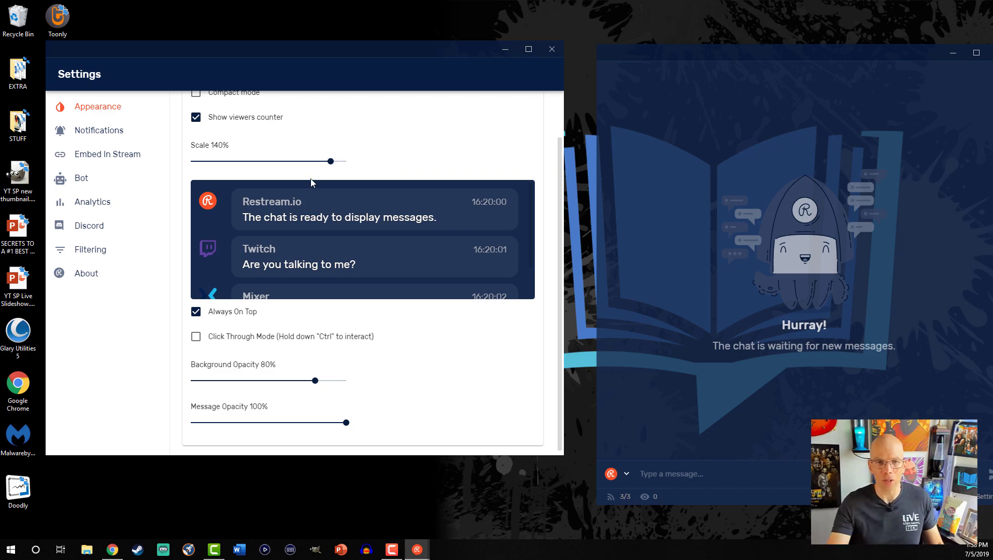
left_click_drag(332, 160, 338, 165)
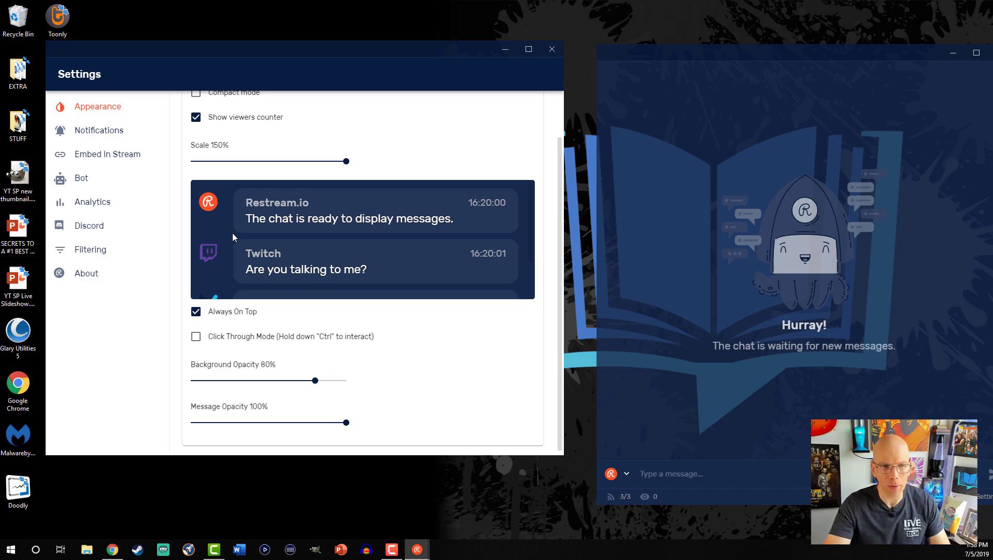
- Try switching Always On Top off and Click Through Mode on, and restore both options
left_click(196, 312)
left_click(196, 313)
left_click(196, 337)
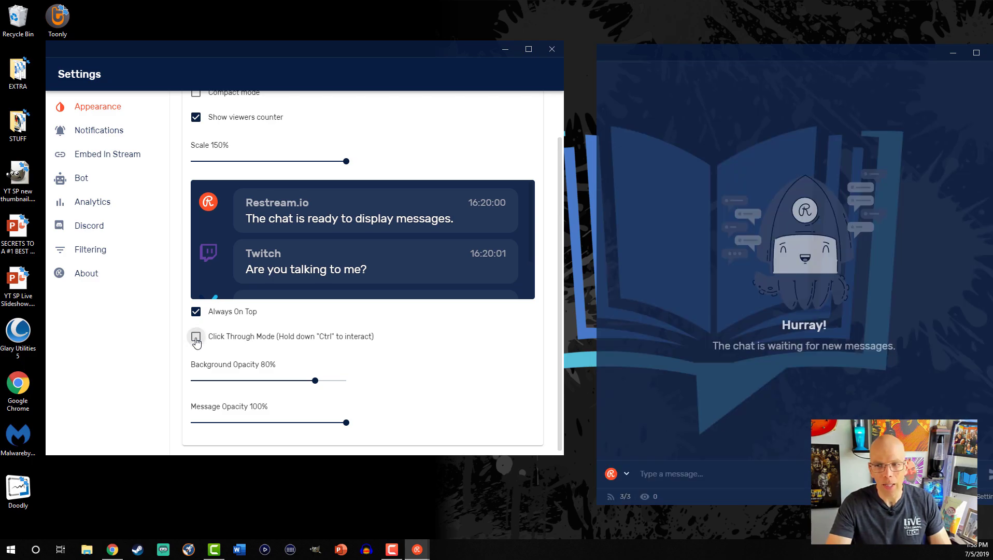
left_click(196, 337)
- Try a chat background opacity of 100% and return it to 80%
scroll(277, 345, "down", 1)
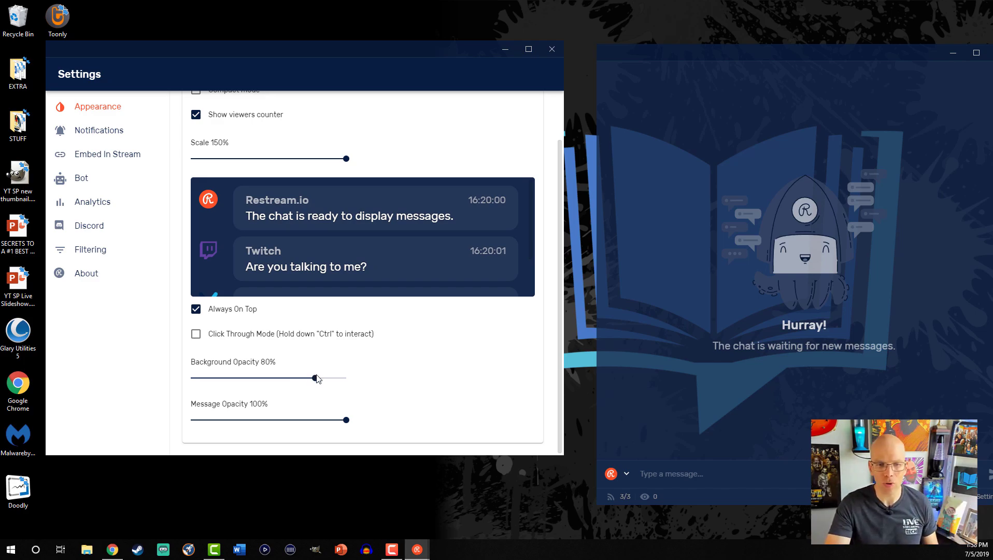
left_click_drag(315, 379, 364, 392)
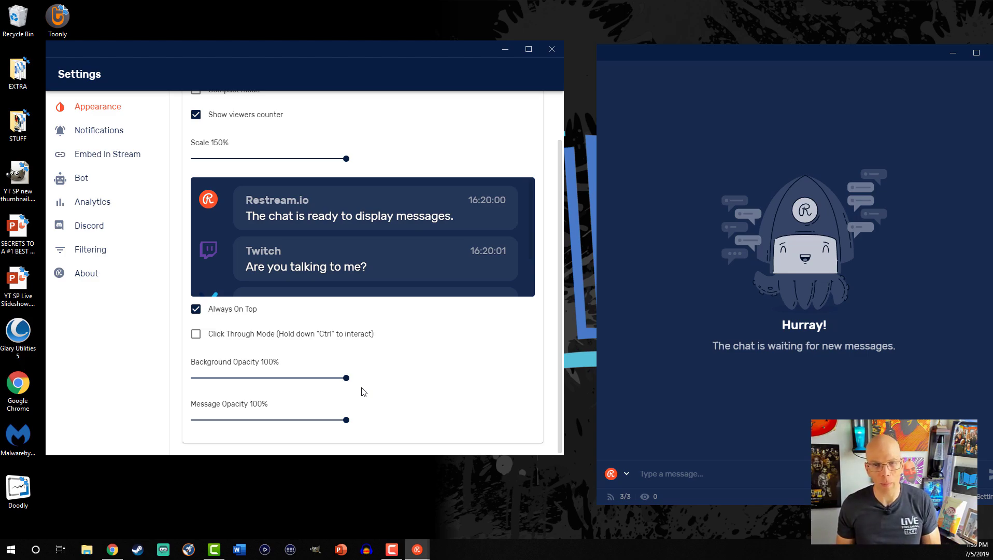
left_click_drag(347, 378, 313, 381)
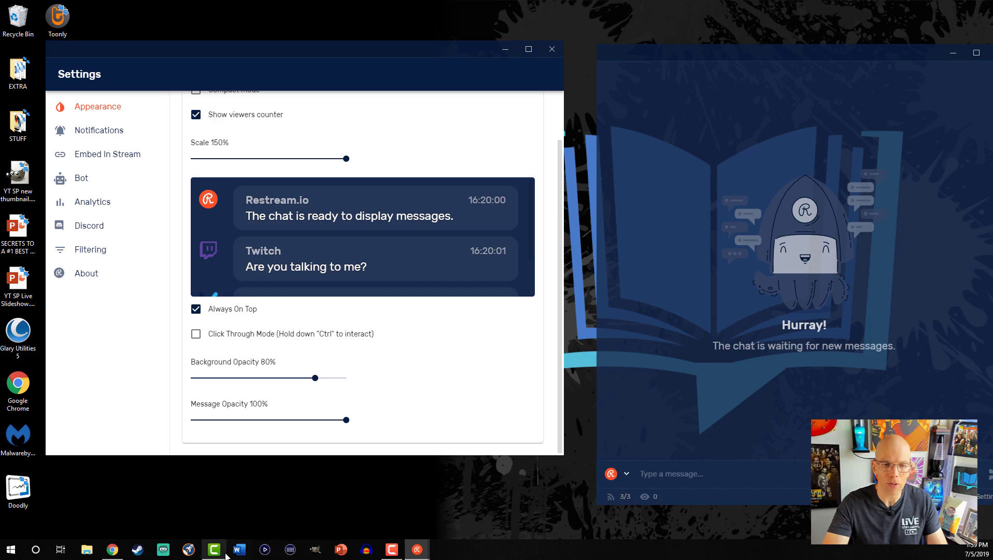
- Check how the translucent chat window overlays the browser page, and shift it to overlap the settings window
left_click(112, 550)
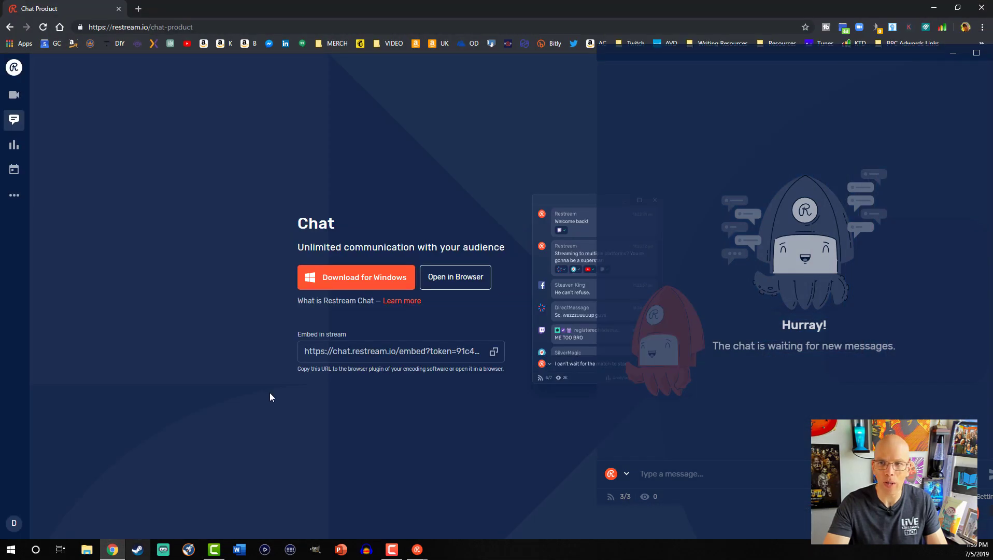
left_click_drag(702, 59, 615, 48)
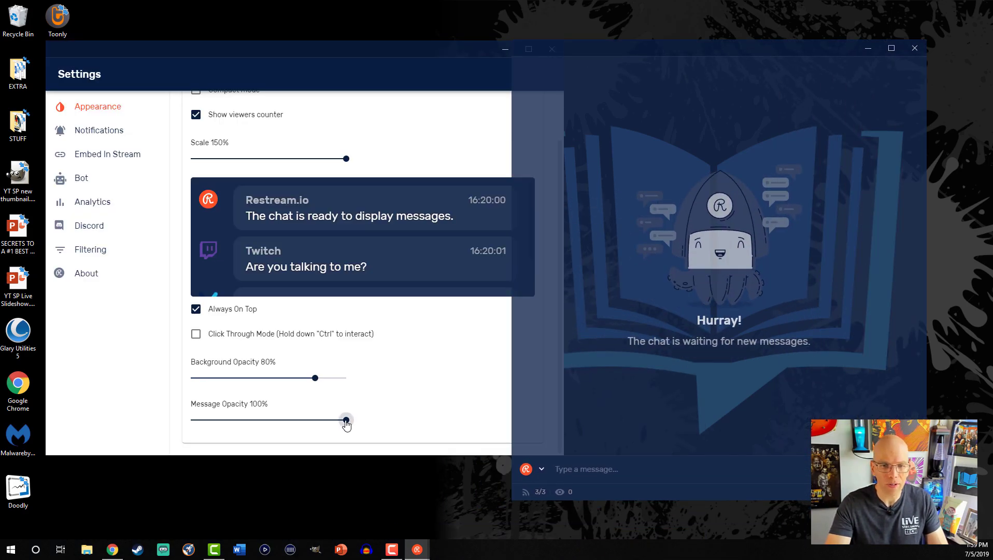
- Try a lower message opacity, restore it to 100%, and bring up the chat window's context menu
left_click_drag(346, 423, 284, 426)
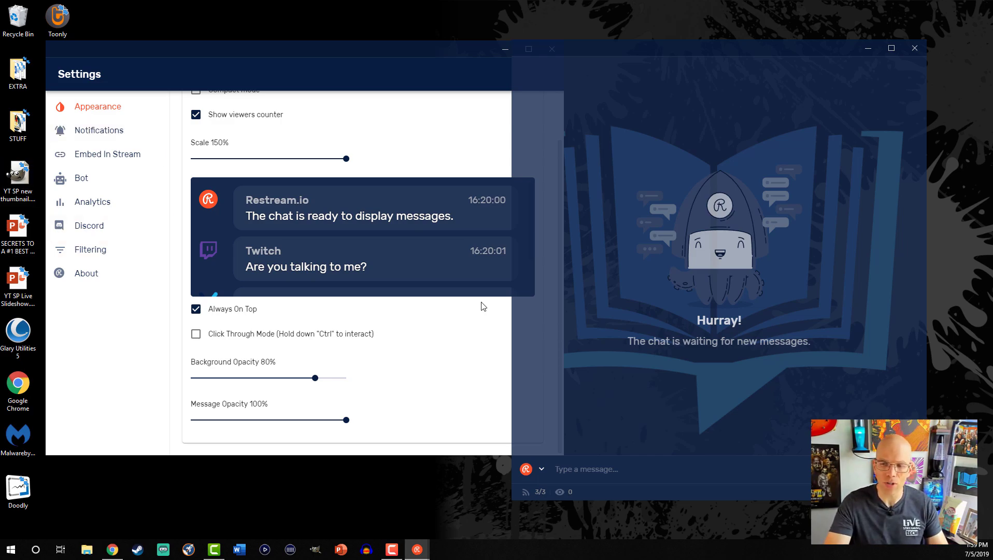
right_click(807, 300)
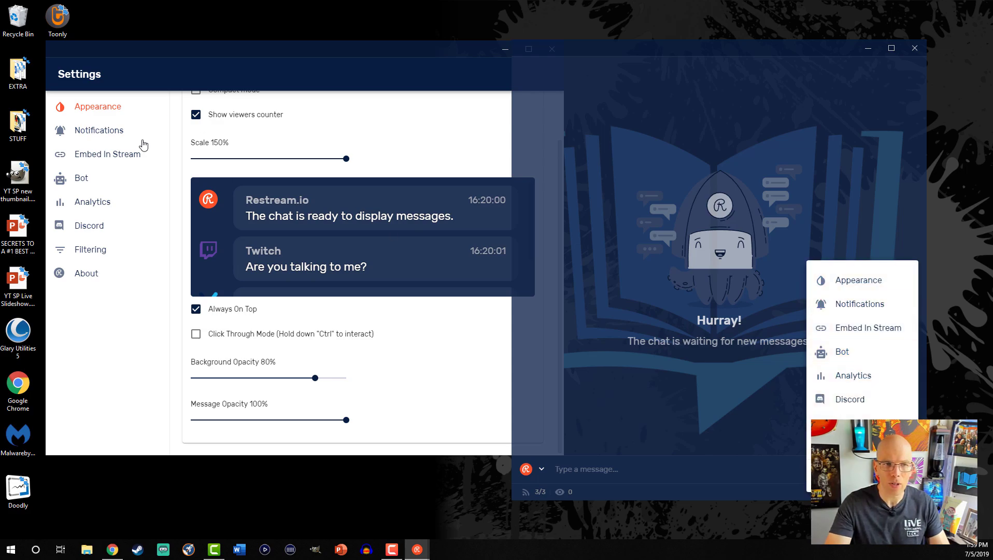
- Review the Notifications, Embed In Stream and Bot settings, moving the chat window clear of the settings window
left_click(123, 134)
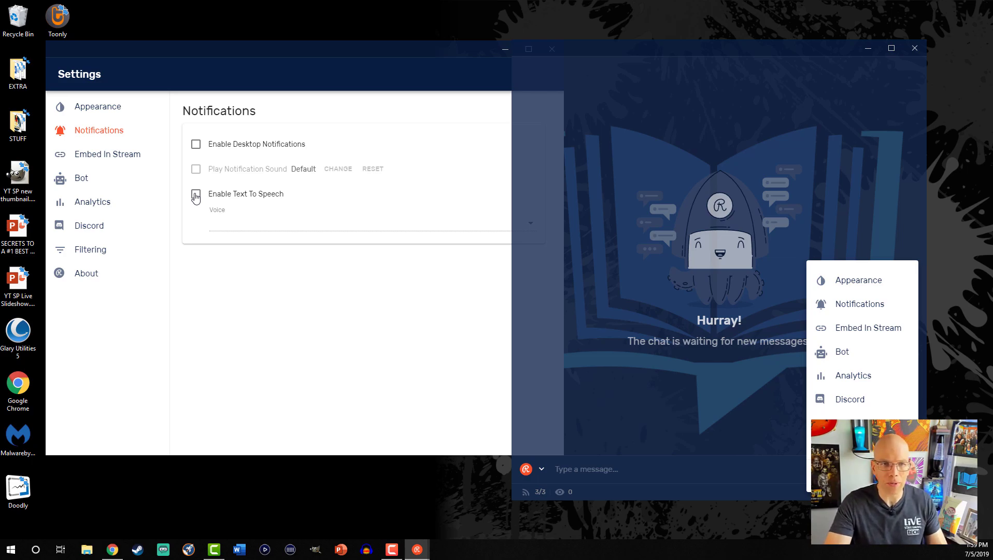
left_click(105, 159)
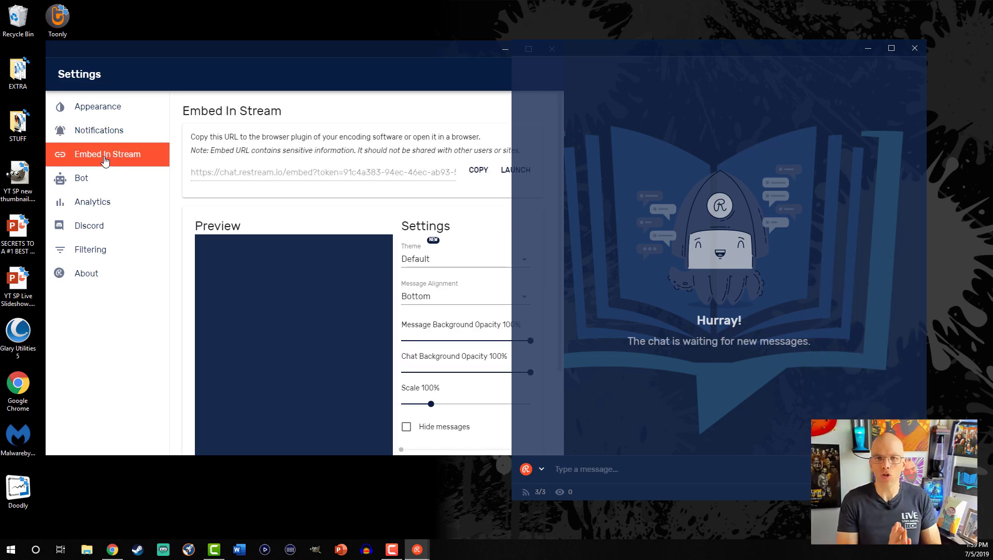
left_click_drag(637, 48, 704, 45)
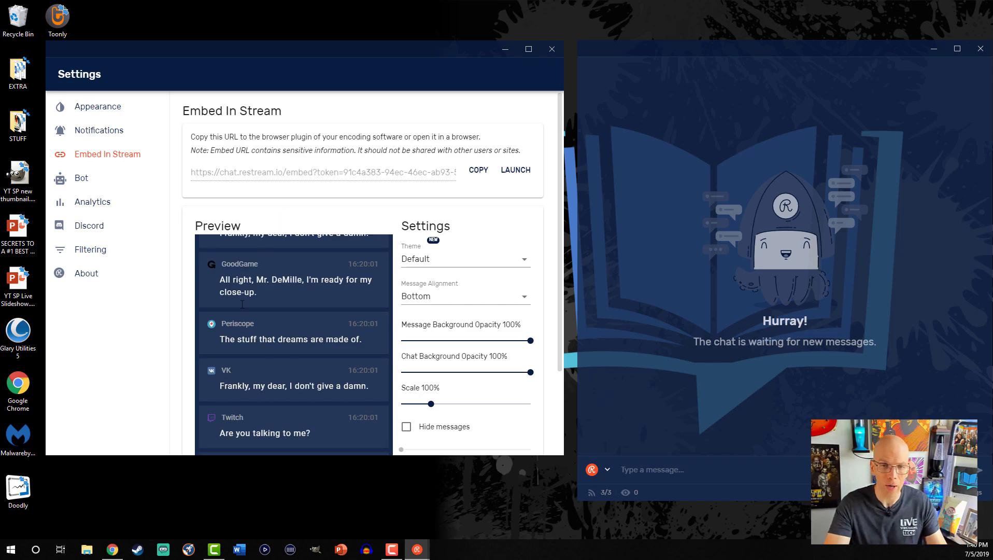
scroll(410, 346, "down", 1)
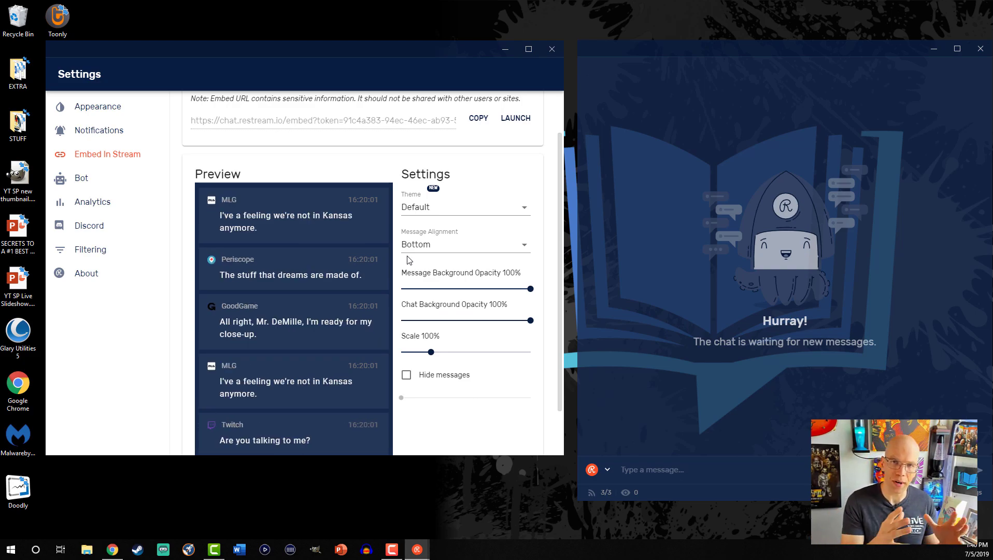
left_click(97, 176)
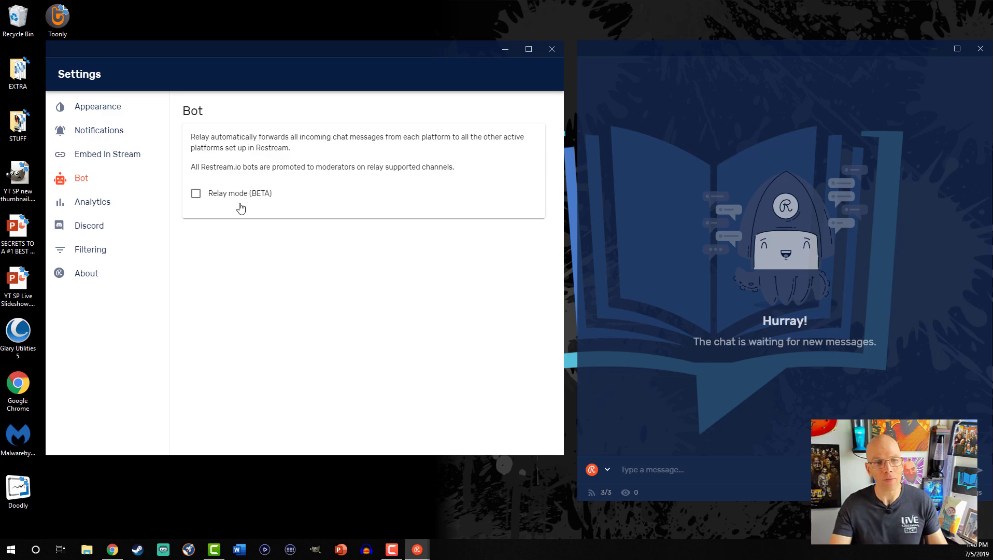
- Show the chat analytics for the last week and open the detailed analytics page in the browser
left_click(109, 210)
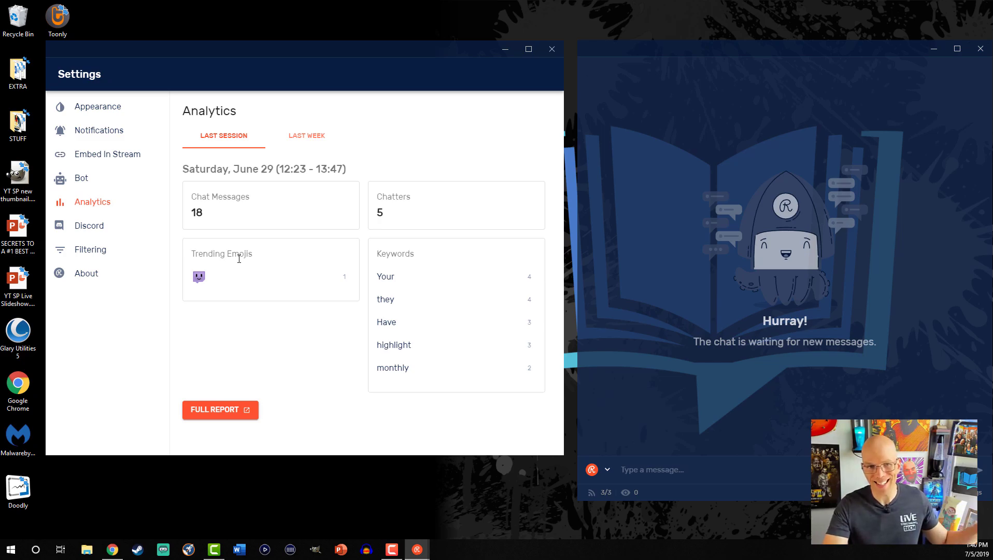
left_click(297, 138)
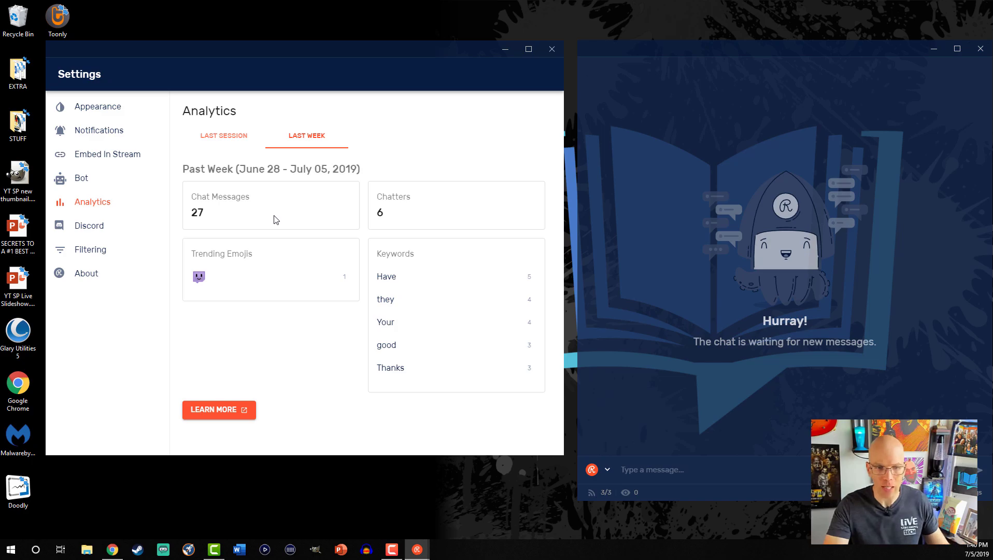
left_click(221, 410)
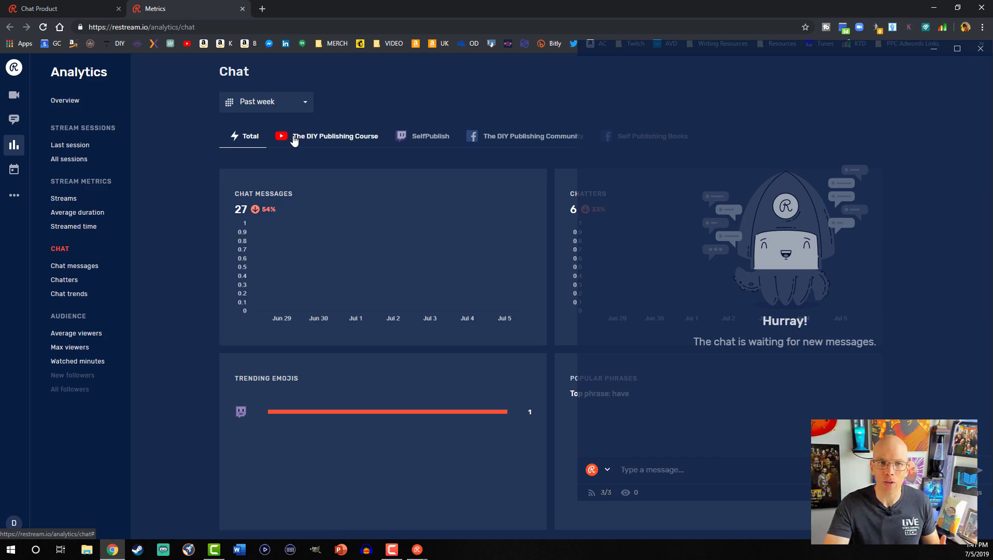
- Examine the past week's chat analytics for The DIY Publishing Course, SelfPublish and The DIY Publishing Community channels
left_click(294, 140)
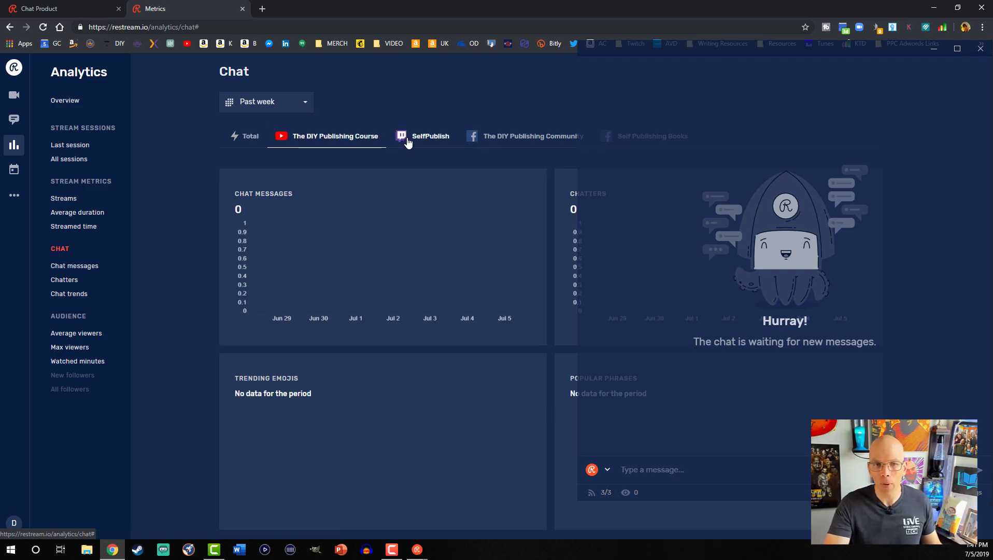
left_click(408, 141)
left_click(479, 138)
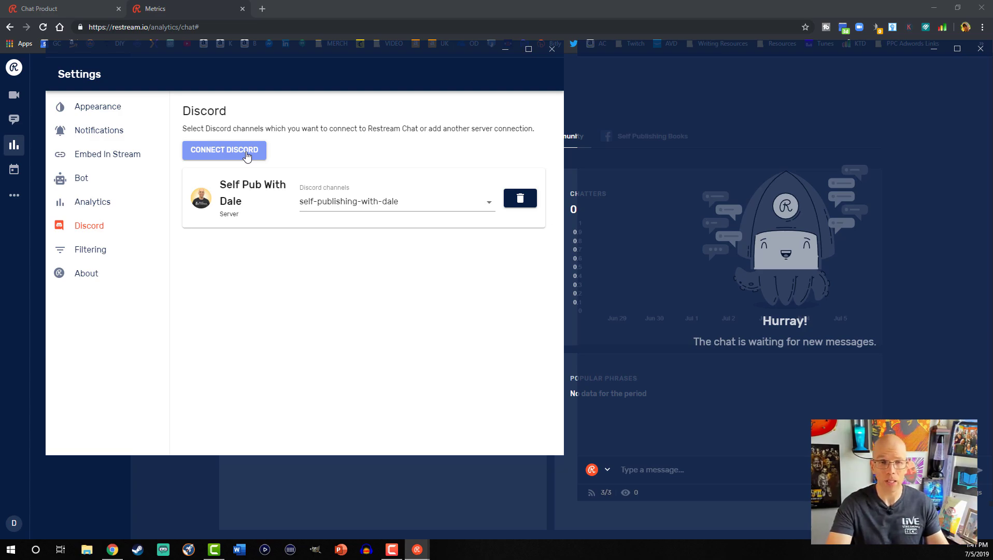
- Review the Discord channel choices and the Filtering settings, including the word filter, and close the settings window
left_click(347, 207)
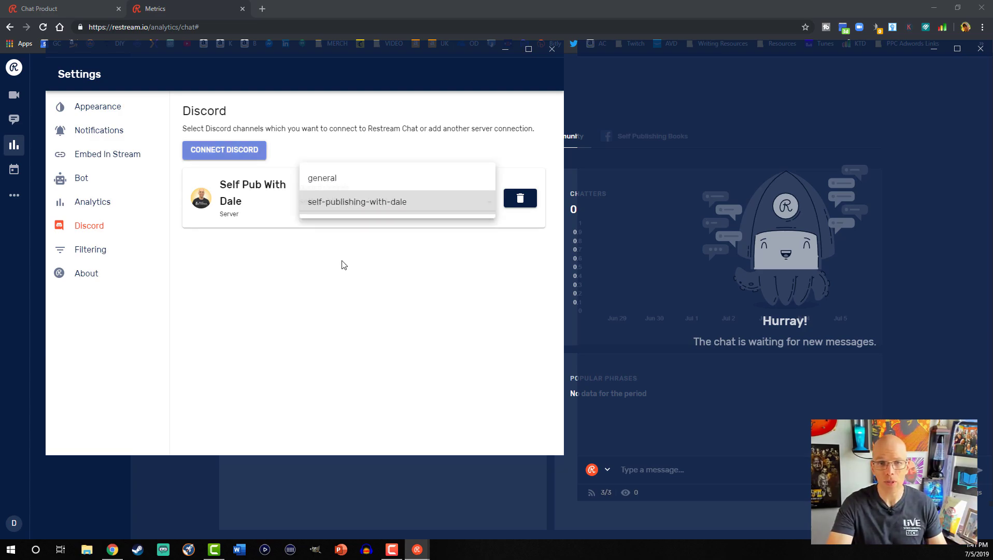
left_click(331, 209)
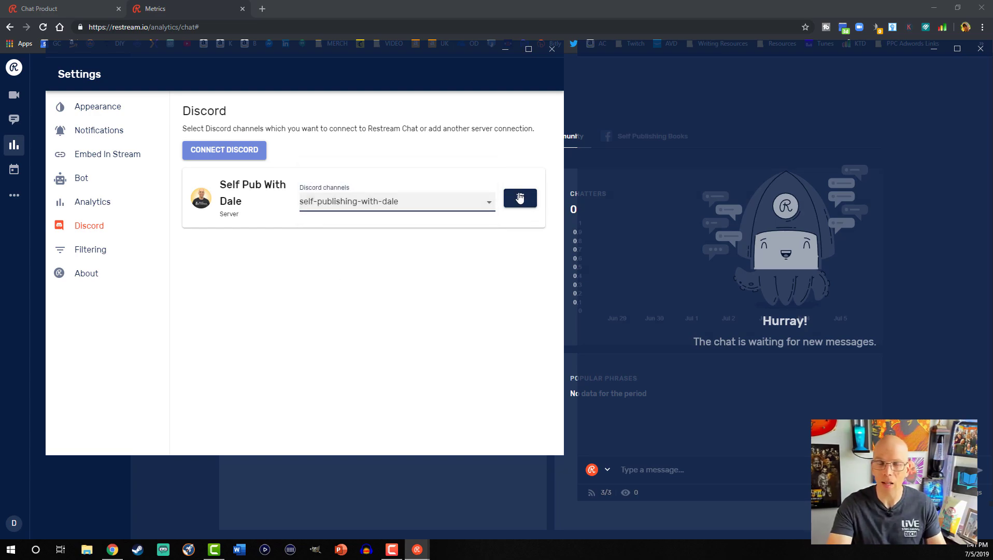
left_click(94, 252)
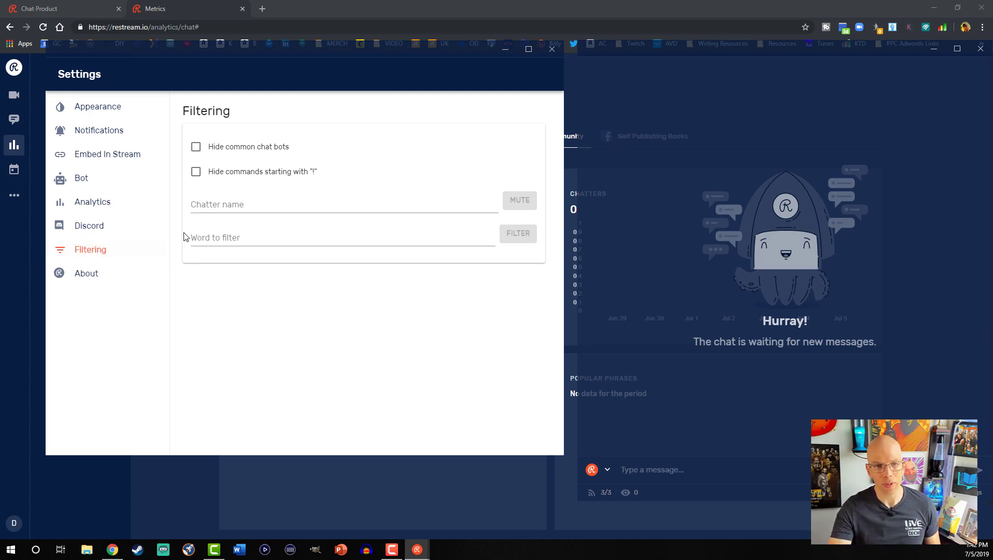
left_click(221, 238)
left_click(247, 261)
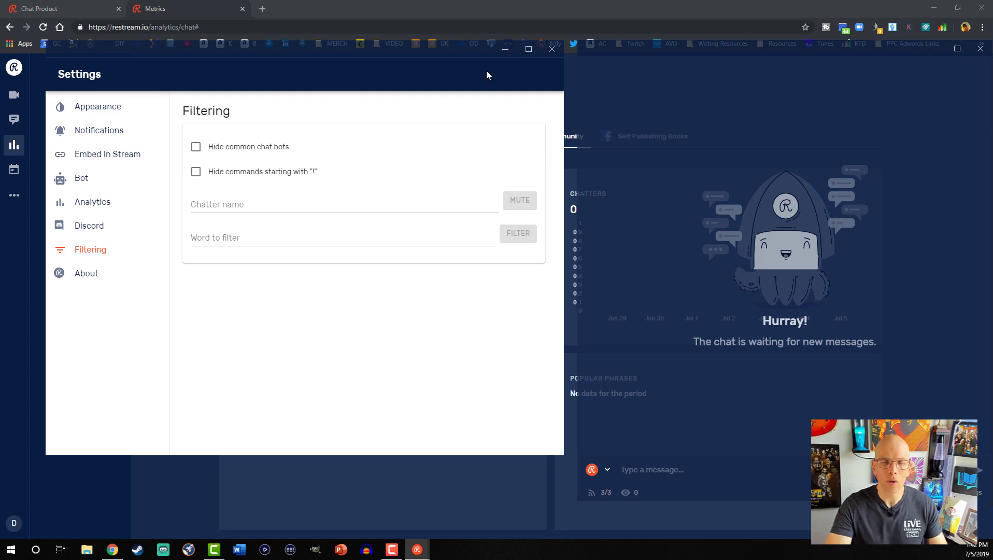
left_click(551, 50)
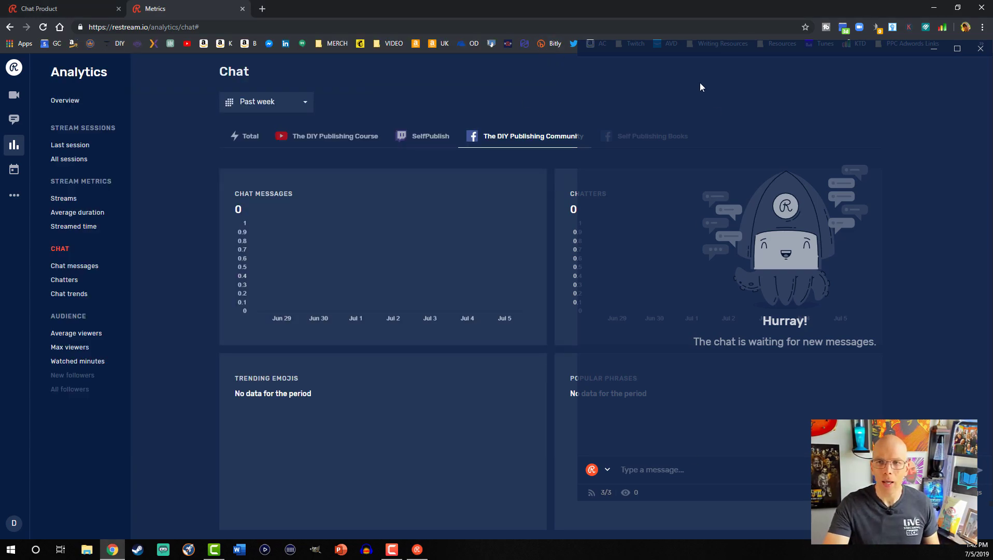
- Move the chat window over the analytics page, try SelfPublish as the message destination, and switch it back to Restream
left_click_drag(696, 52, 349, 41)
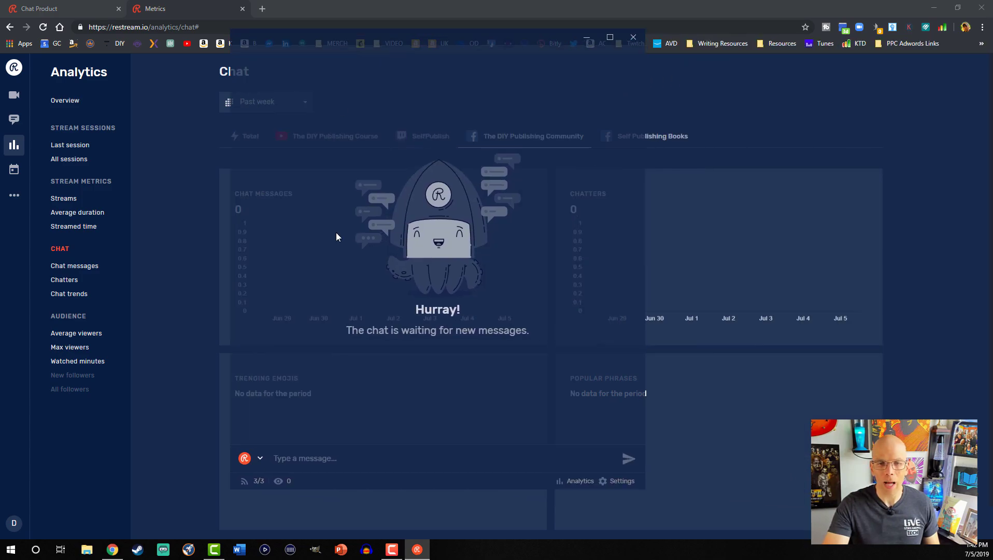
left_click(260, 458)
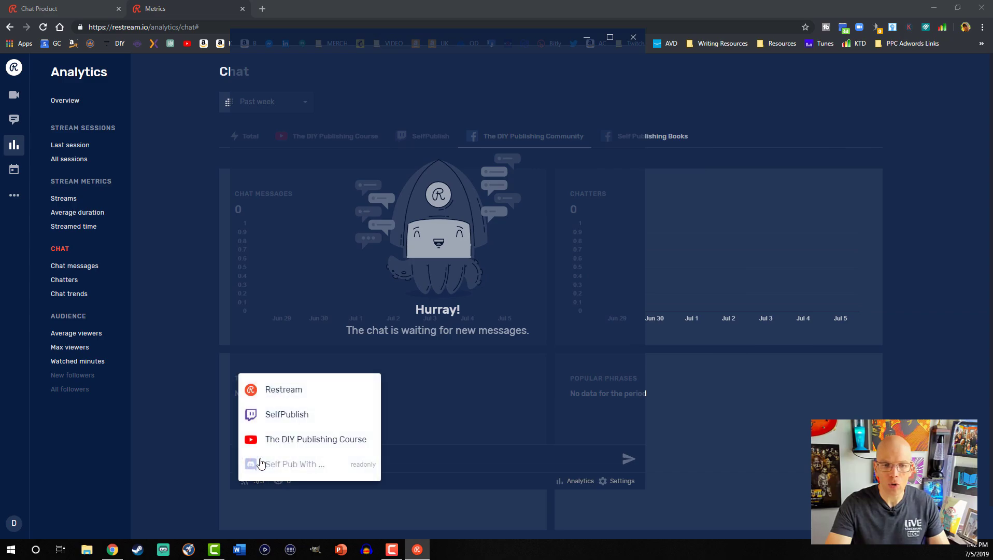
left_click(267, 425)
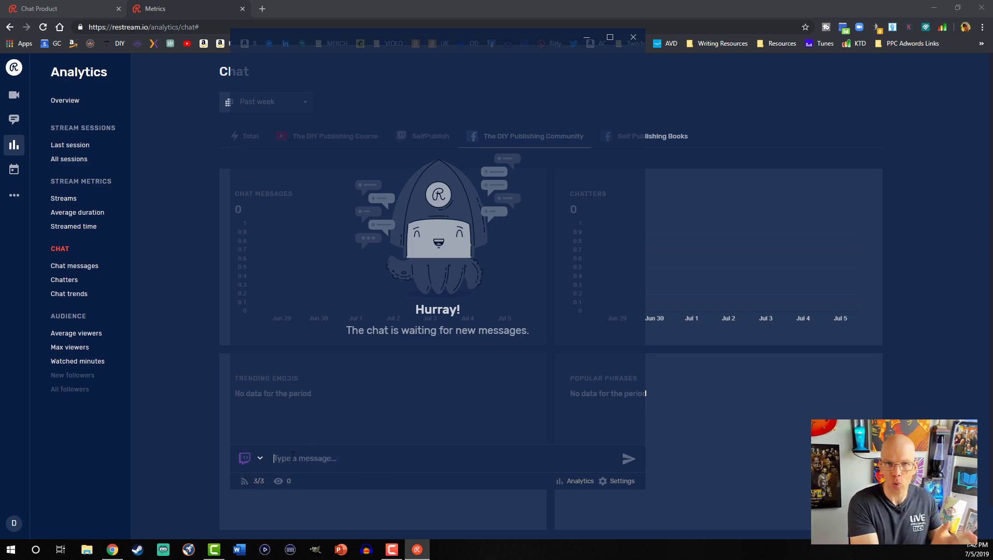
left_click(260, 458)
left_click(258, 395)
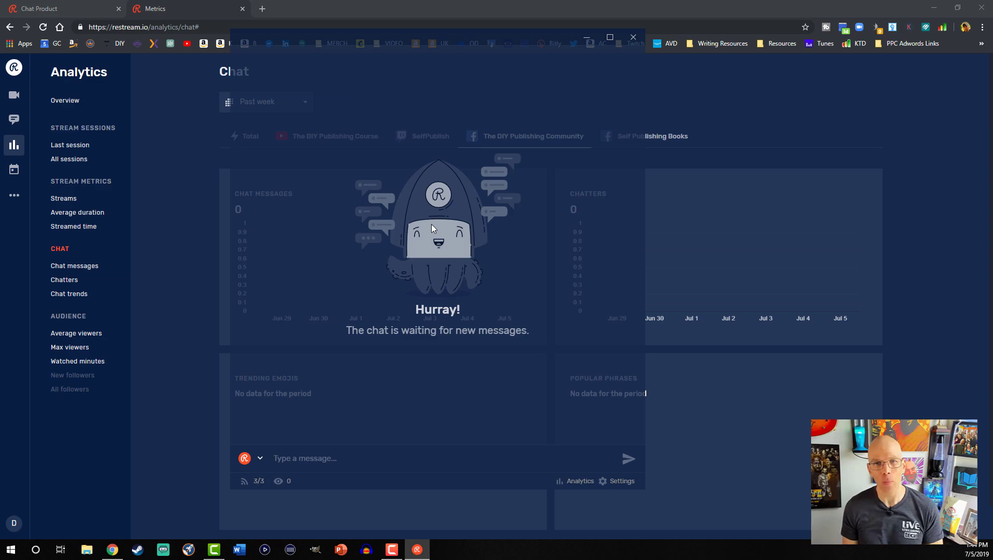
- Open the chat's Embed In Stream settings and copy the embed URL
left_click(601, 481)
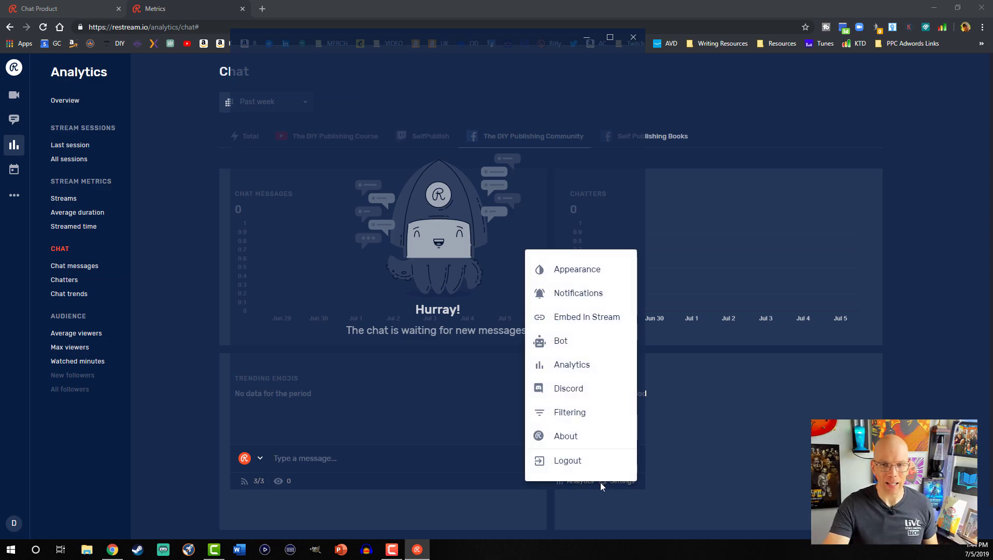
left_click(569, 316)
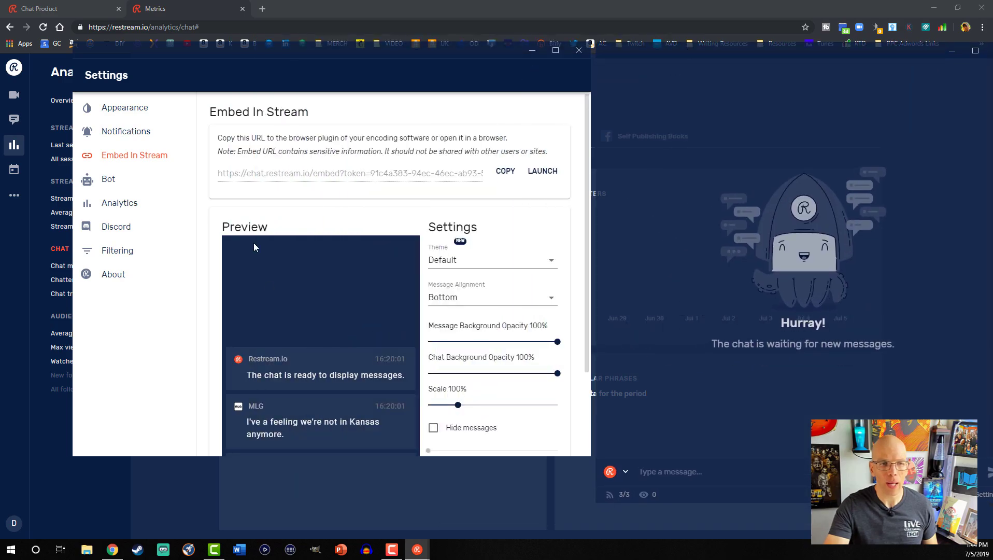
left_click(502, 175)
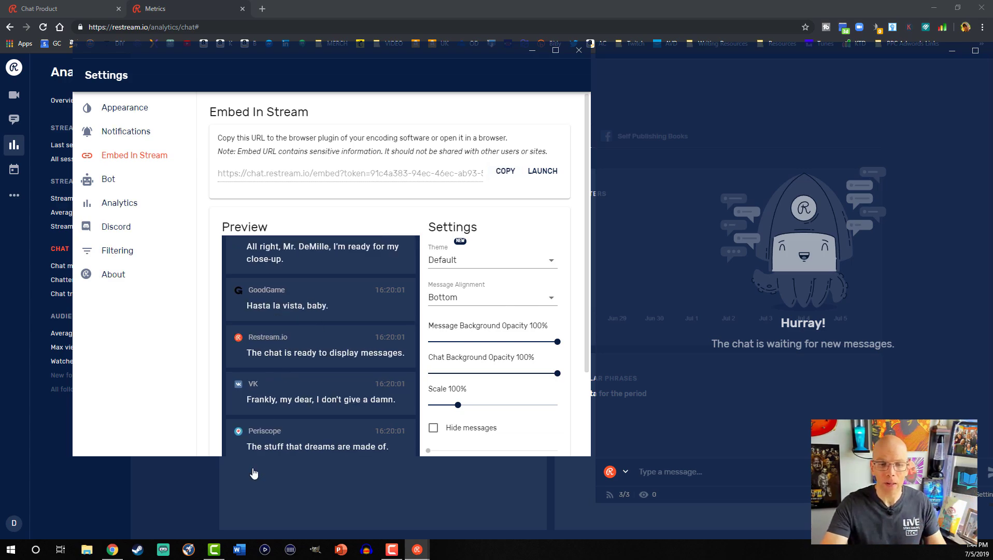
- Switch to Streamlabs OBS, close the overlapping chat window, and add a Browser Source named "restream.io chat"
left_click(163, 550)
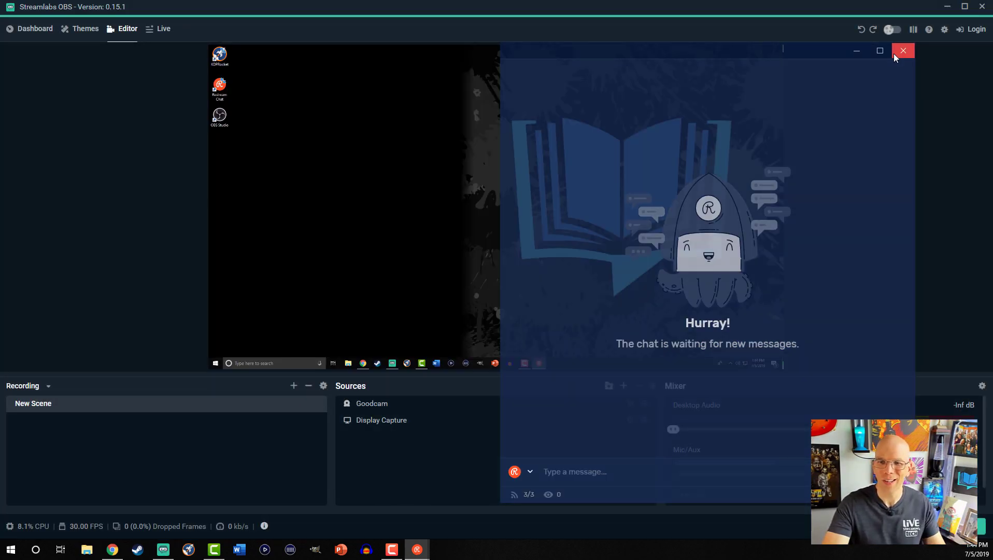
left_click(894, 54)
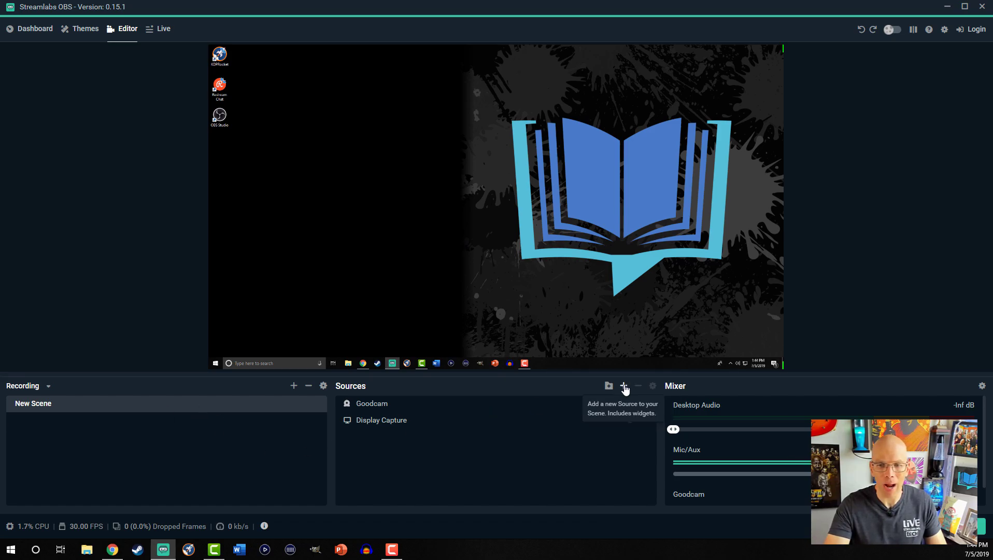
left_click(624, 386)
left_click(224, 287)
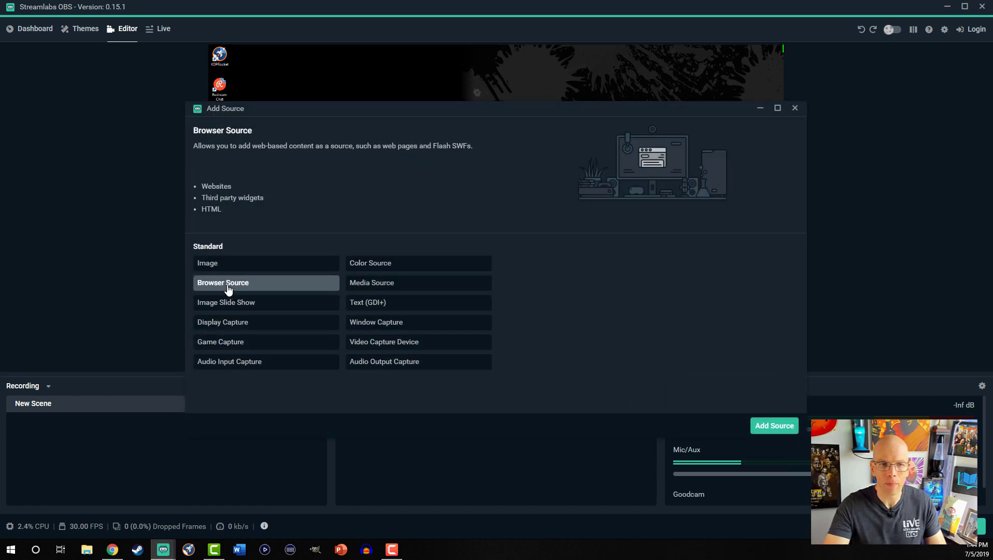
left_click(774, 426)
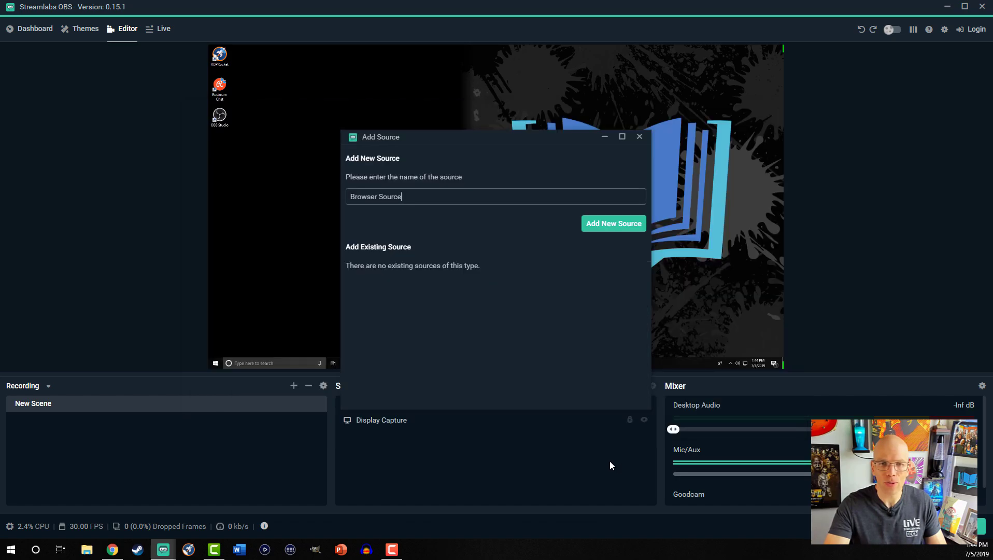
key("ctrl+a")
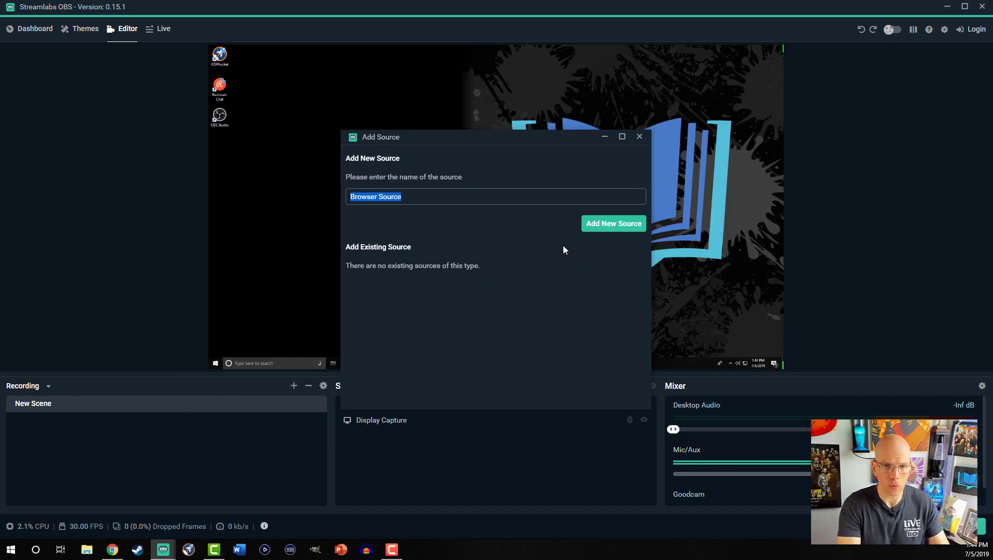
type("restream.i")
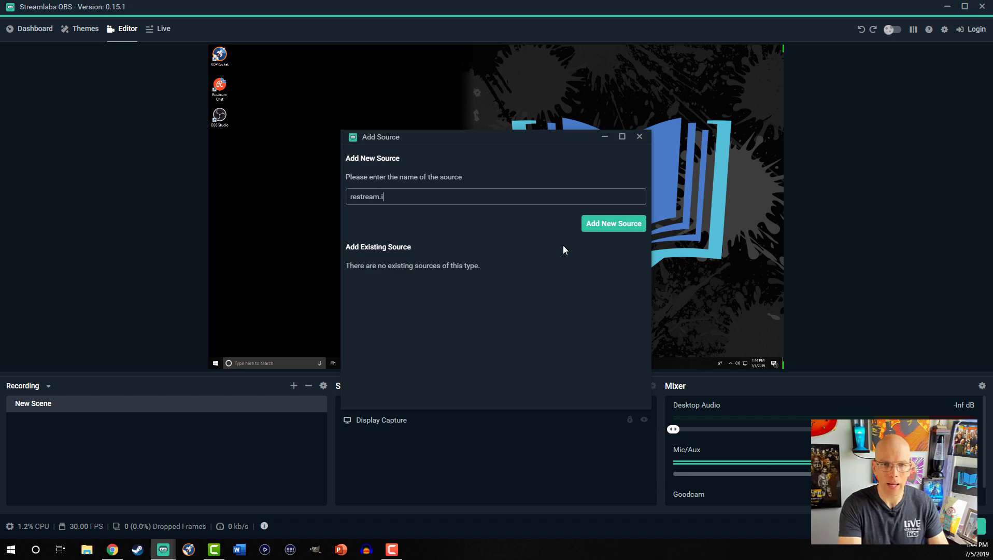
type("o chat")
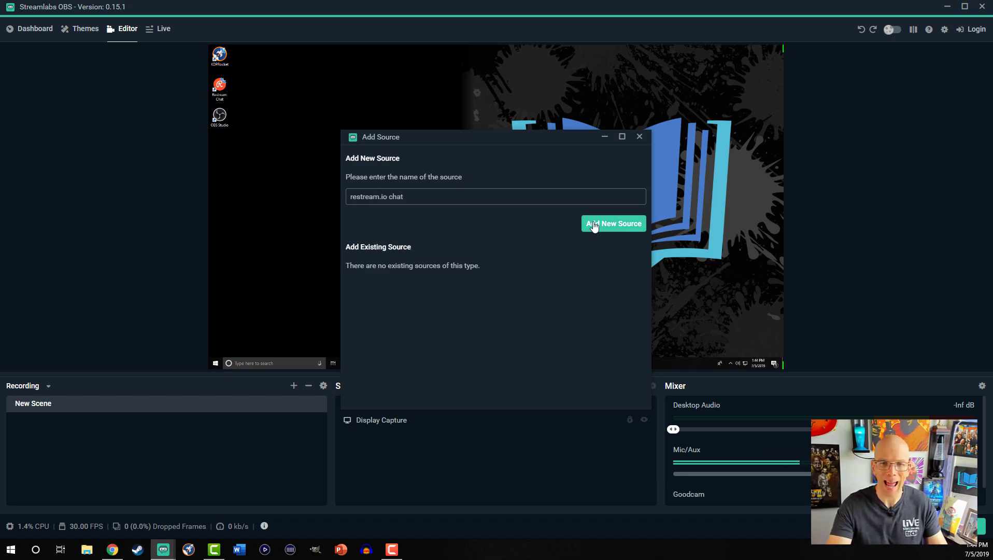
left_click(597, 222)
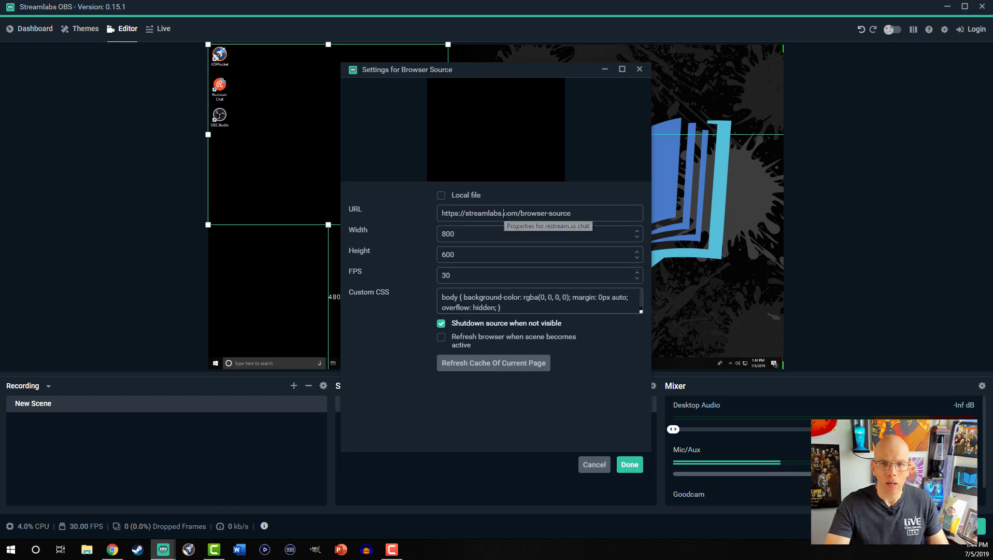
- Paste the tokenized chat embed URL as the browser source's URL, and scale the source down in the preview to about 682 by 512 px
triple_click(505, 214)
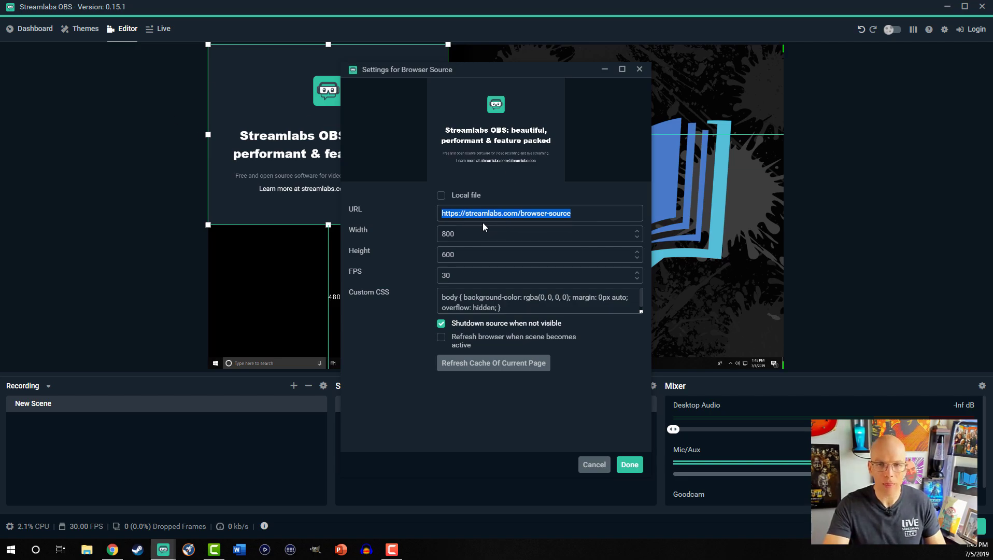
key("ctrl+v")
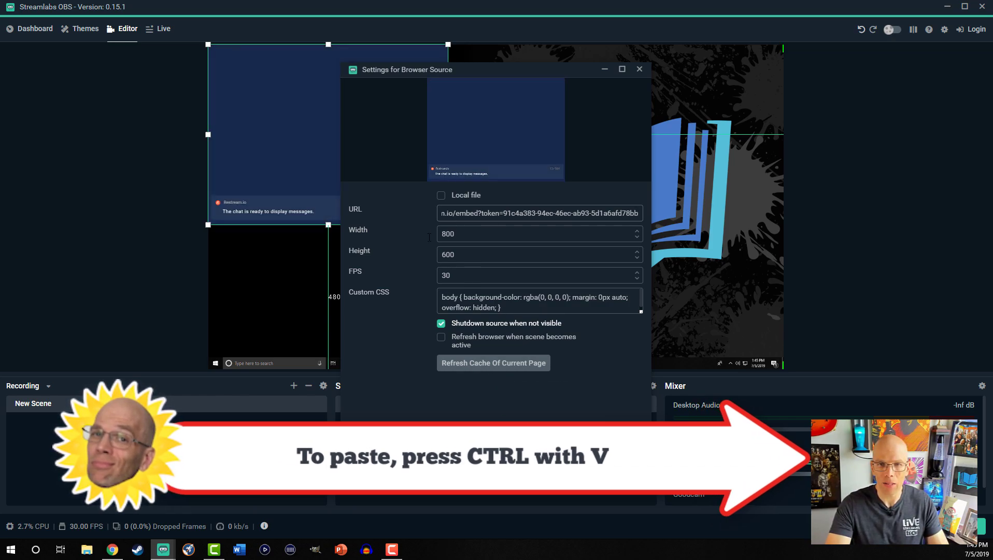
left_click_drag(387, 76, 635, 94)
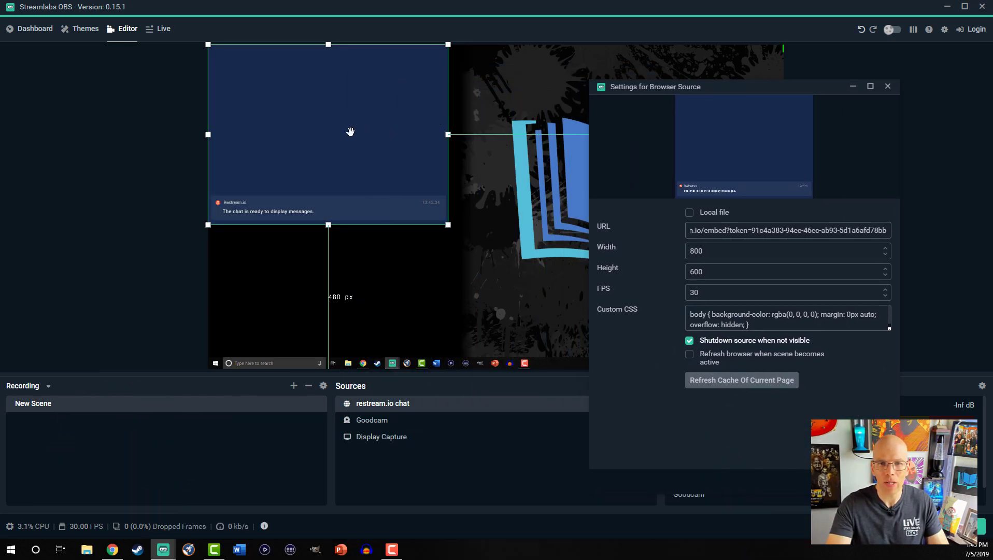
left_click_drag(449, 135, 418, 173)
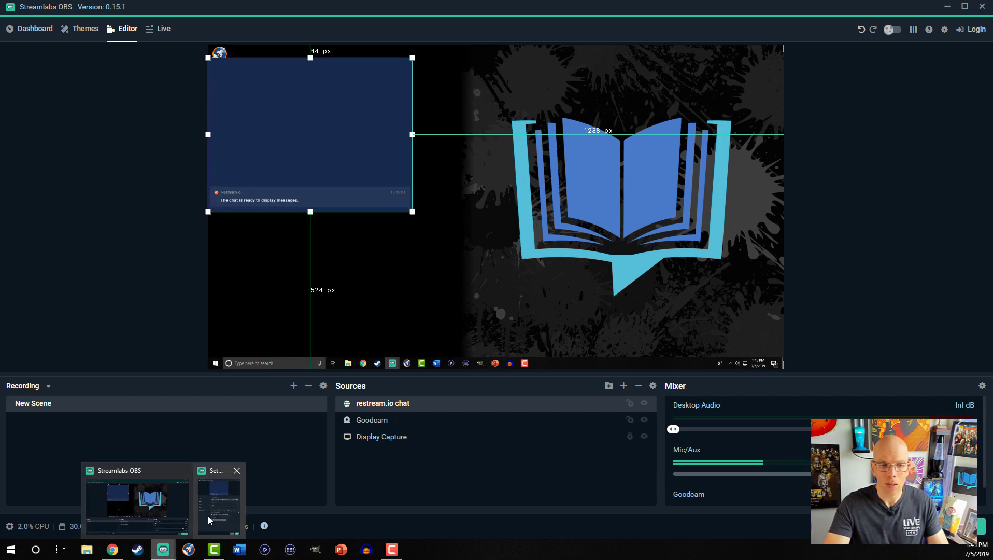
- Set the restream.io chat browser source's width to 400 and its height to 1400, after trying a height of 800
left_click(163, 550)
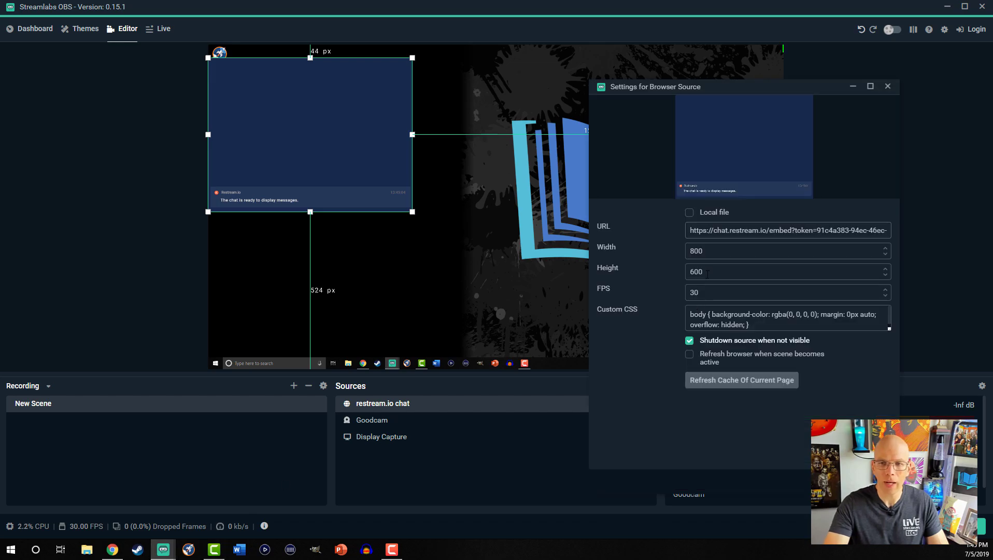
key("Tab")
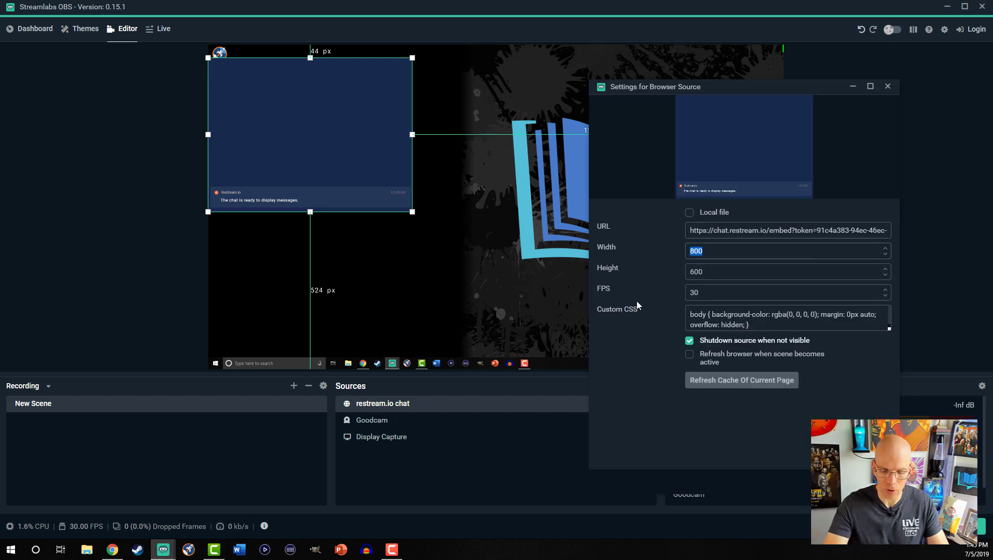
type("400")
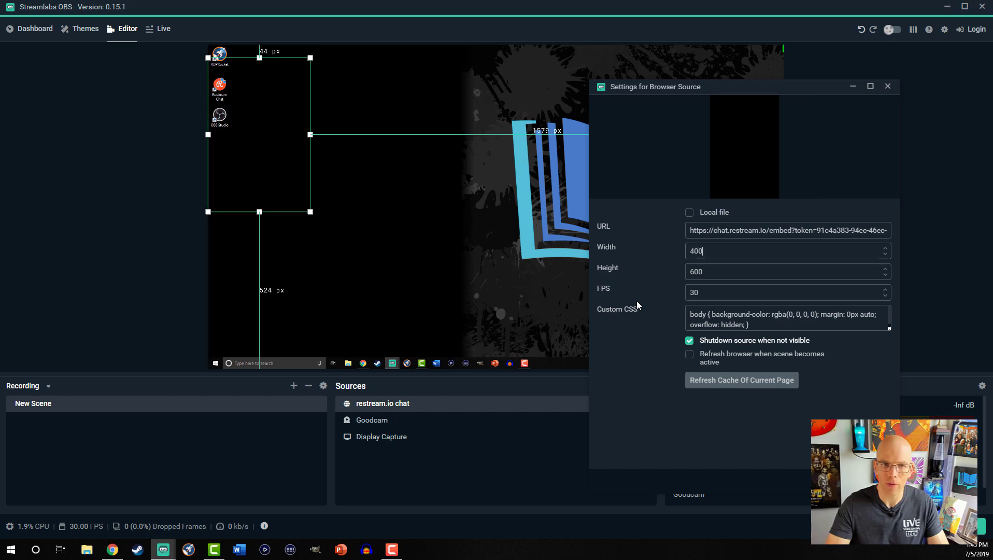
double_click(701, 272)
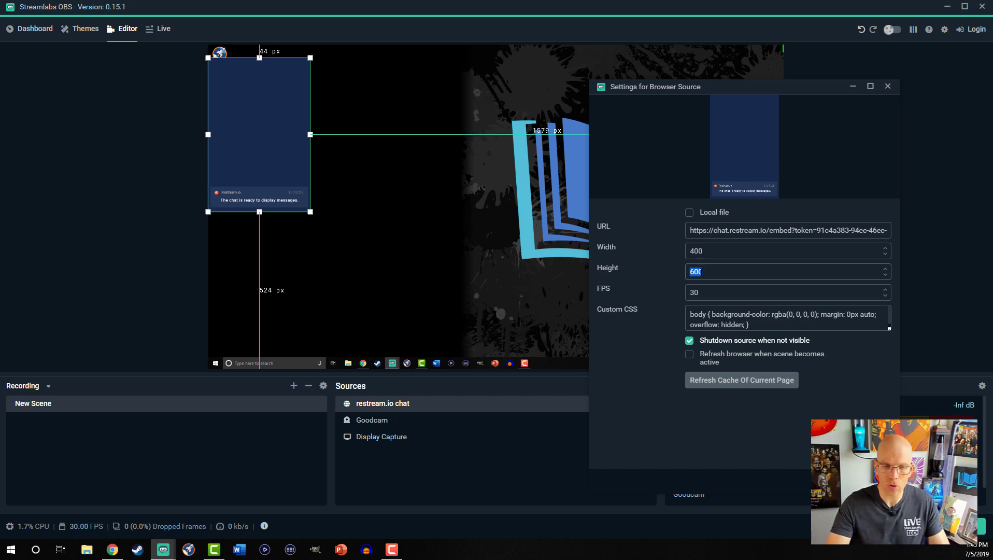
type("800")
double_click(701, 272)
type("1400")
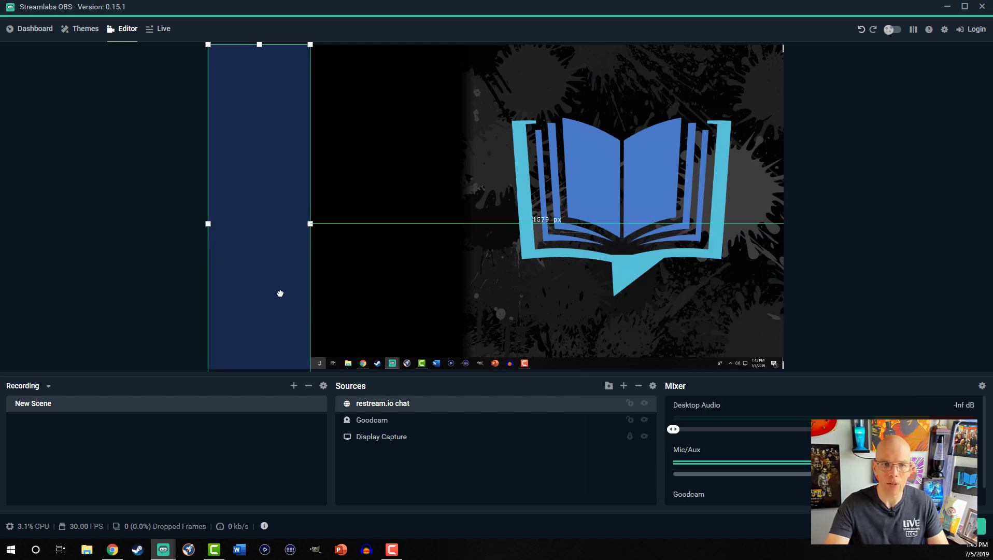
- Align the chat source with the canvas's bottom edge, move it against the canvas's right edge, and lock it in place
left_click(280, 311)
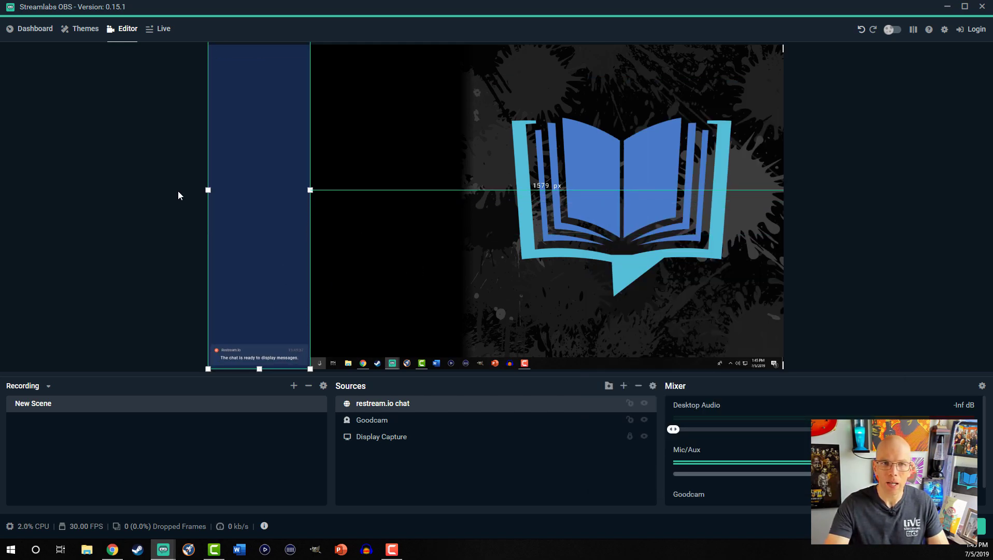
left_click_drag(257, 201, 702, 192)
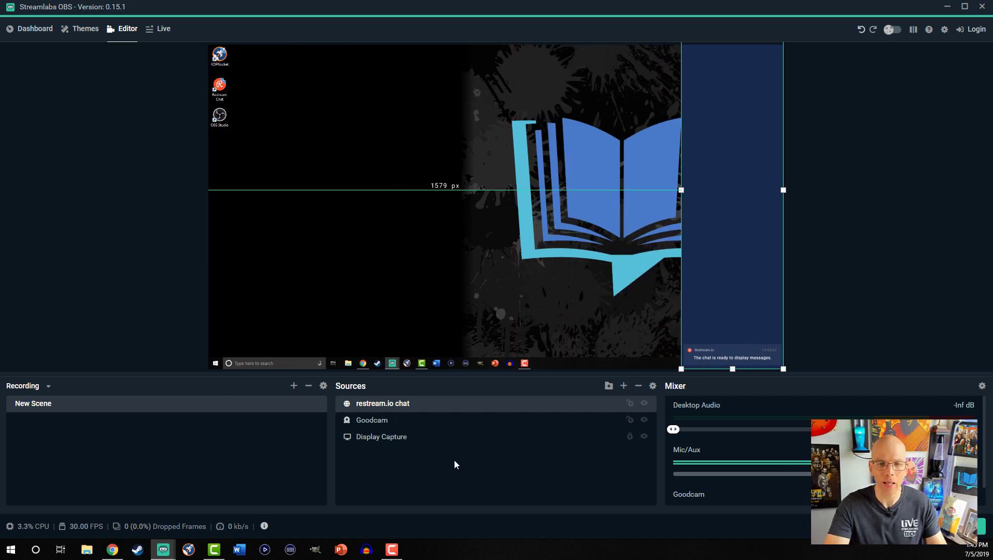
left_click(630, 404)
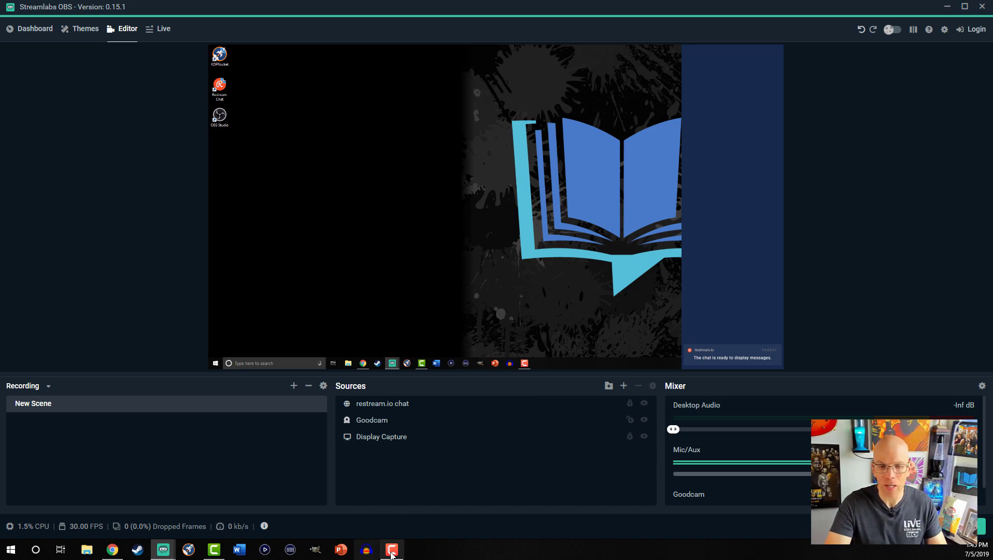
mouse_move(163, 549)
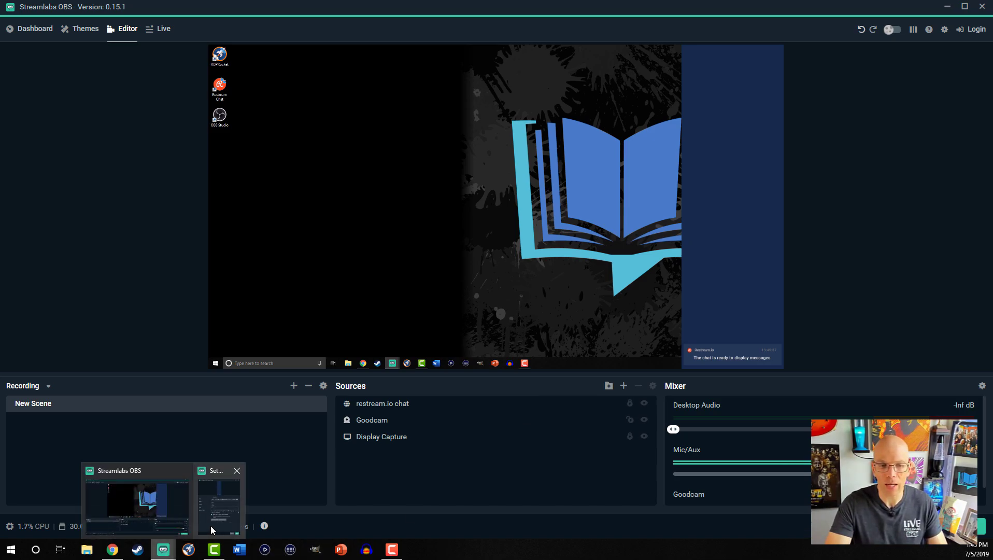
mouse_move(210, 525)
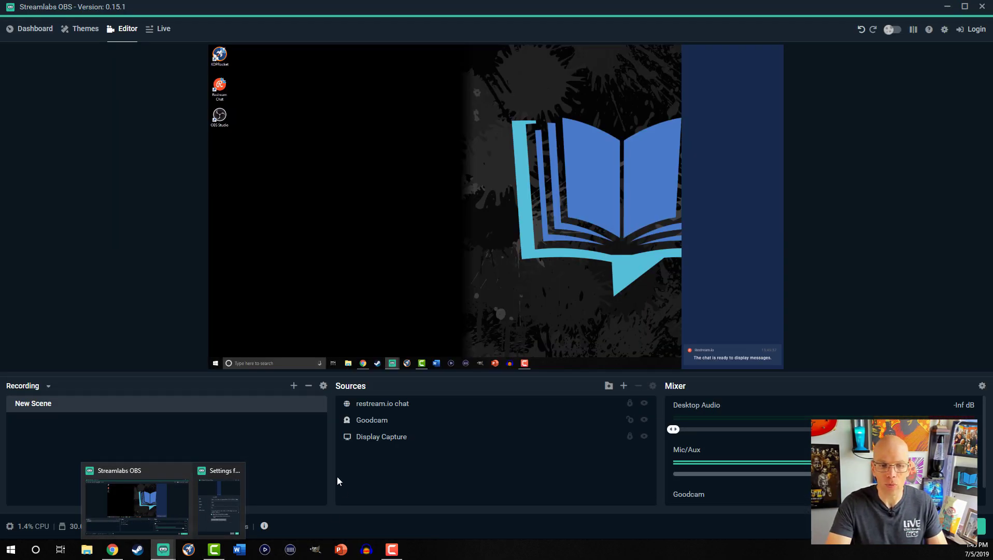